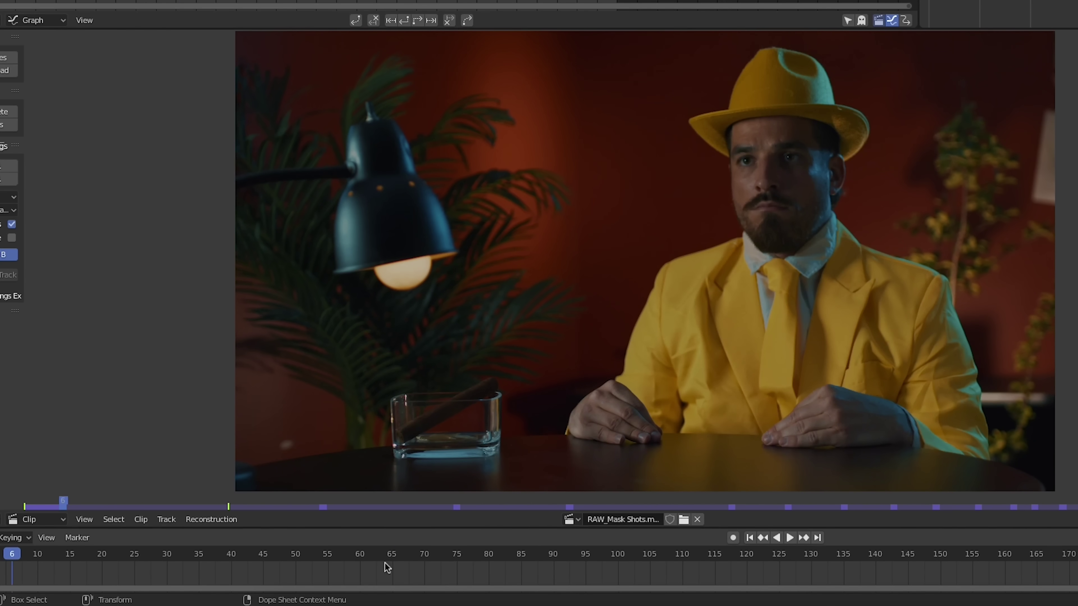
Review the RAW_Mask Shots clip and check how the brow and nose markers follow the actor's face
{"action": "left_click", "coordinate": [385, 563]}
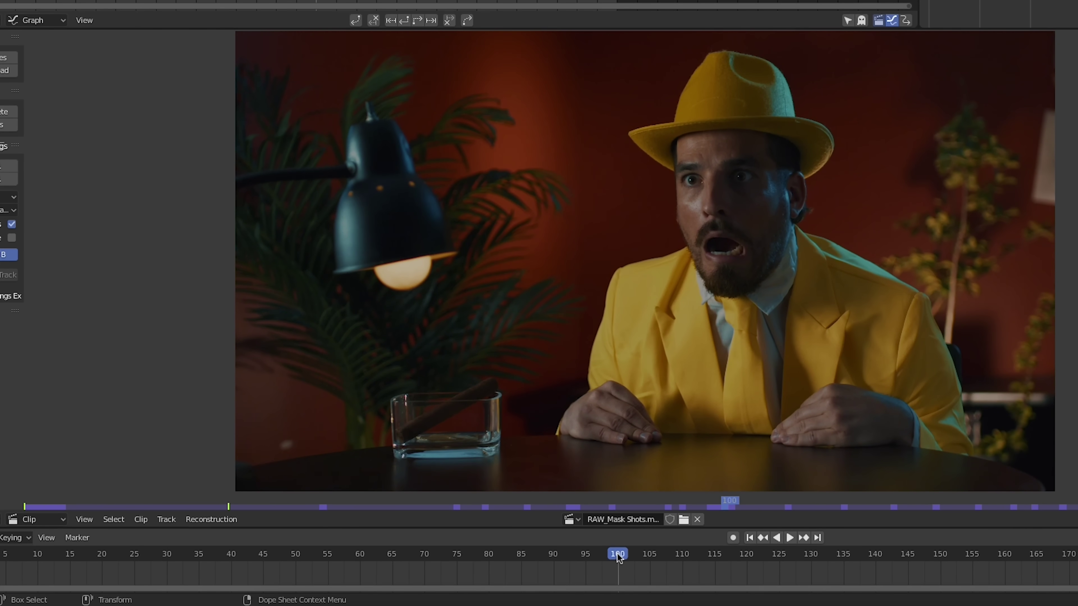
{"action": "scroll", "coordinate": [727, 224], "scroll_direction": "up", "scroll_amount": 5}
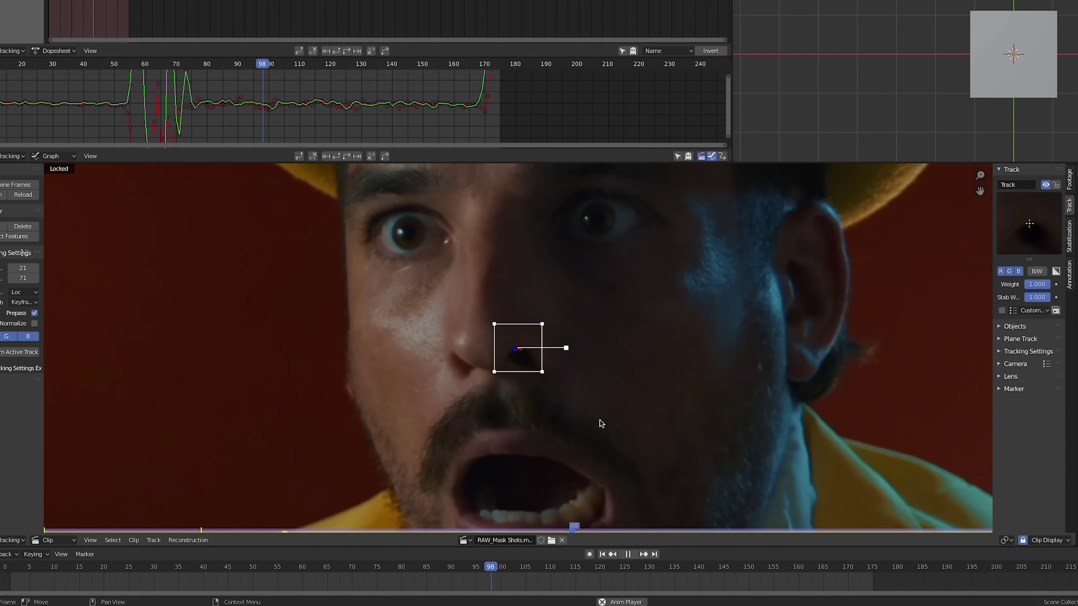
{"action": "left_click", "coordinate": [433, 567]}
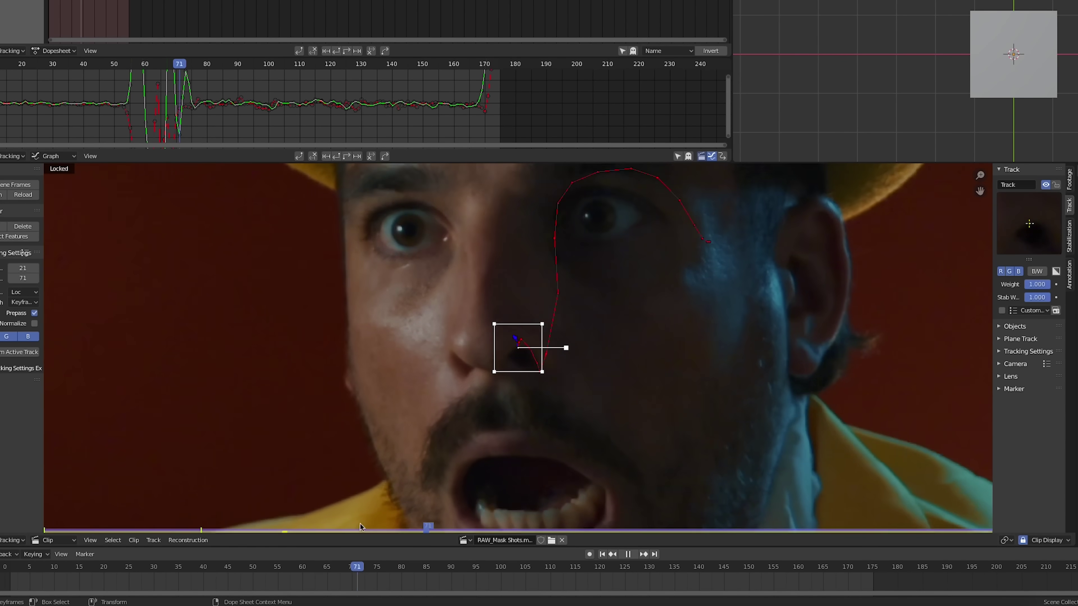
{"action": "scroll", "coordinate": [574, 385], "scroll_direction": "down", "scroll_amount": 2}
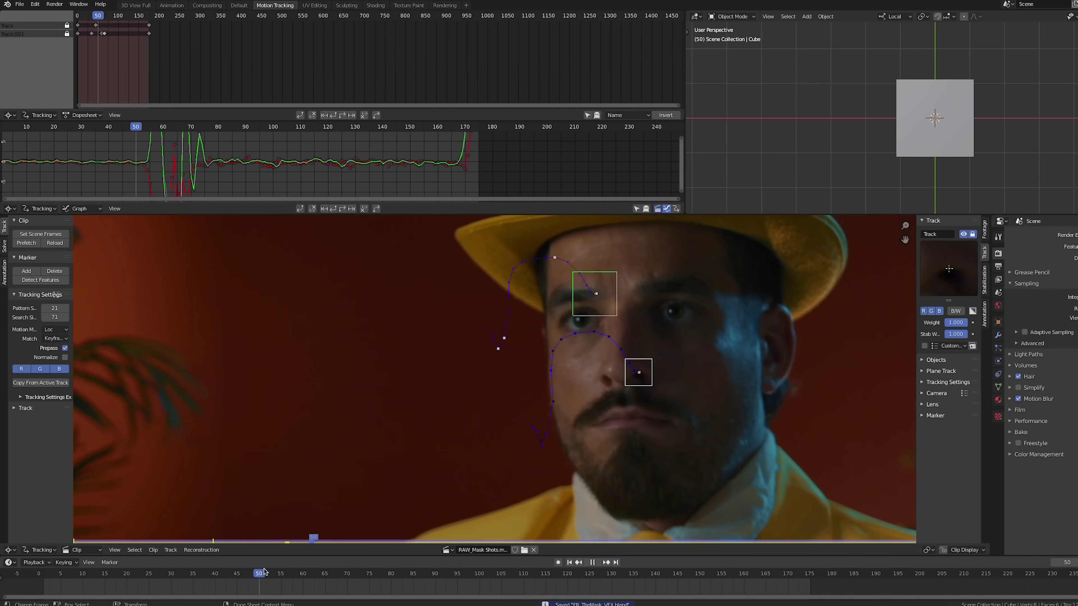
{"action": "key", "text": "space"}
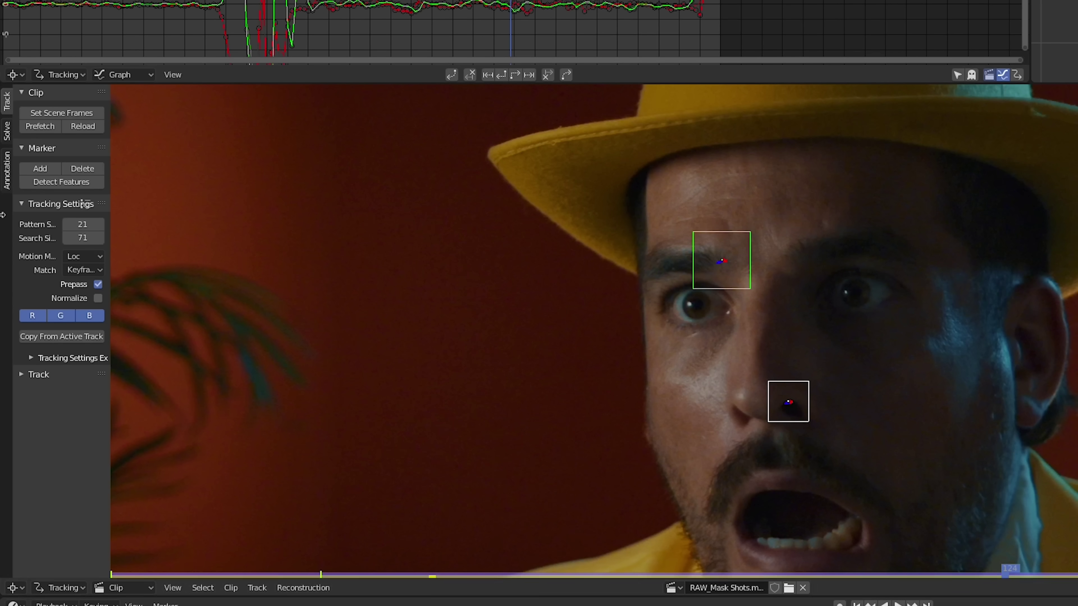
Play back the Track empty's motion to check its Follow Track and Track To constraints
{"action": "left_click", "coordinate": [6, 130]}
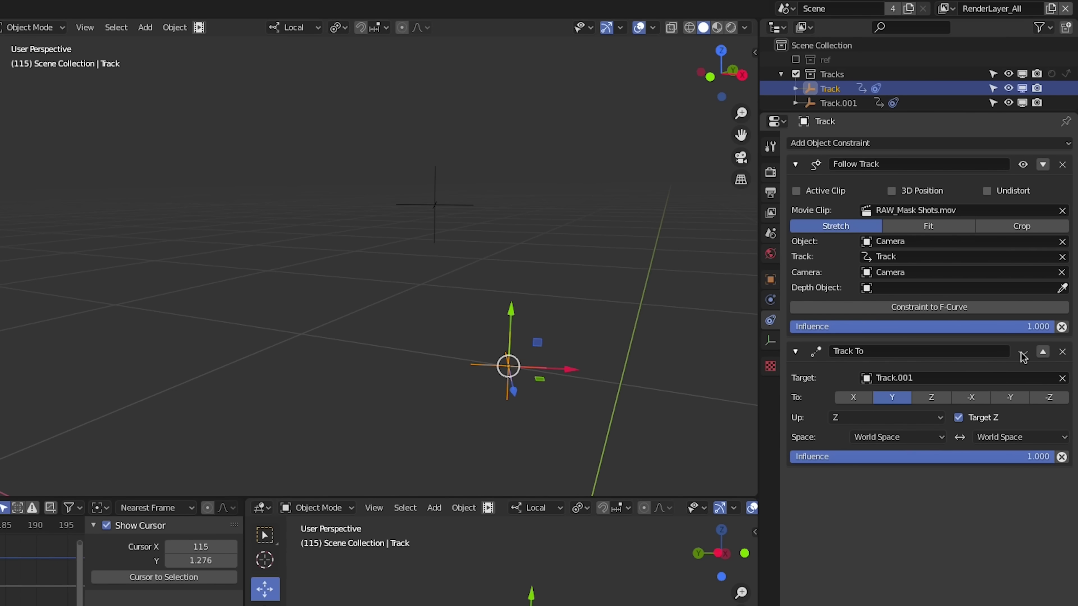
{"action": "key", "text": "space"}
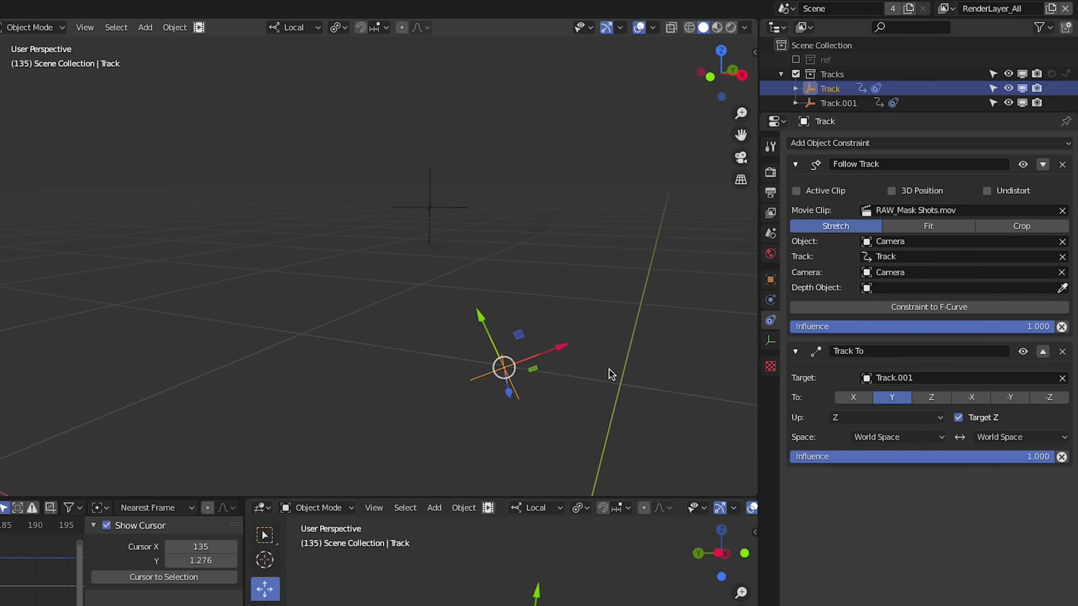
{"action": "middle_click_drag", "start_coordinate": [609, 373], "coordinate": [575, 374]}
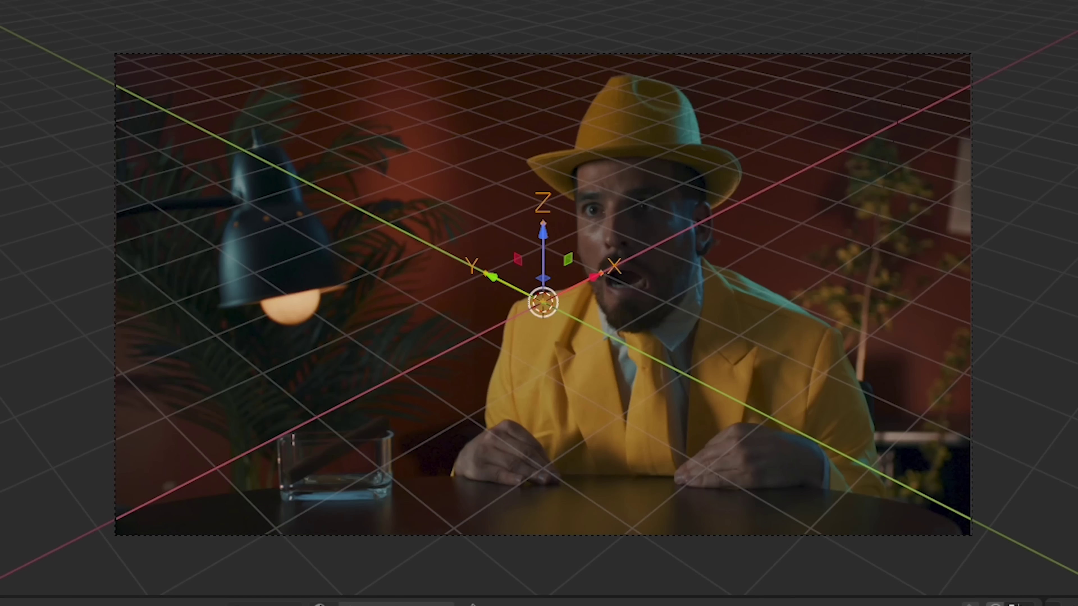
Scale the circle and move it along X to match the tabletop in the camera footage
{"action": "middle_click_drag", "start_coordinate": [768, 298], "coordinate": [525, 462]}
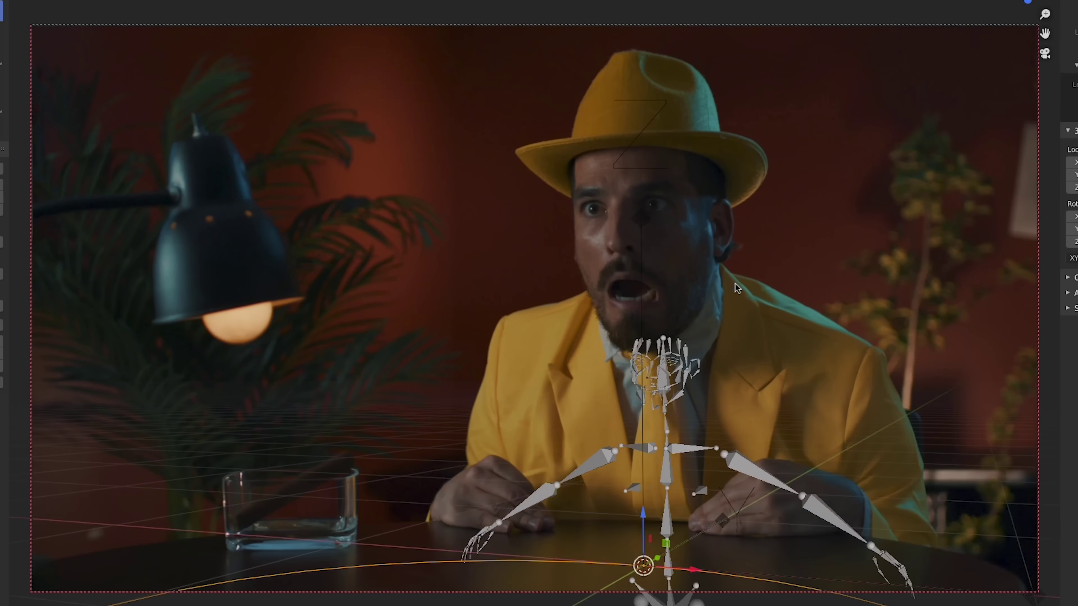
{"action": "key", "text": "s"}
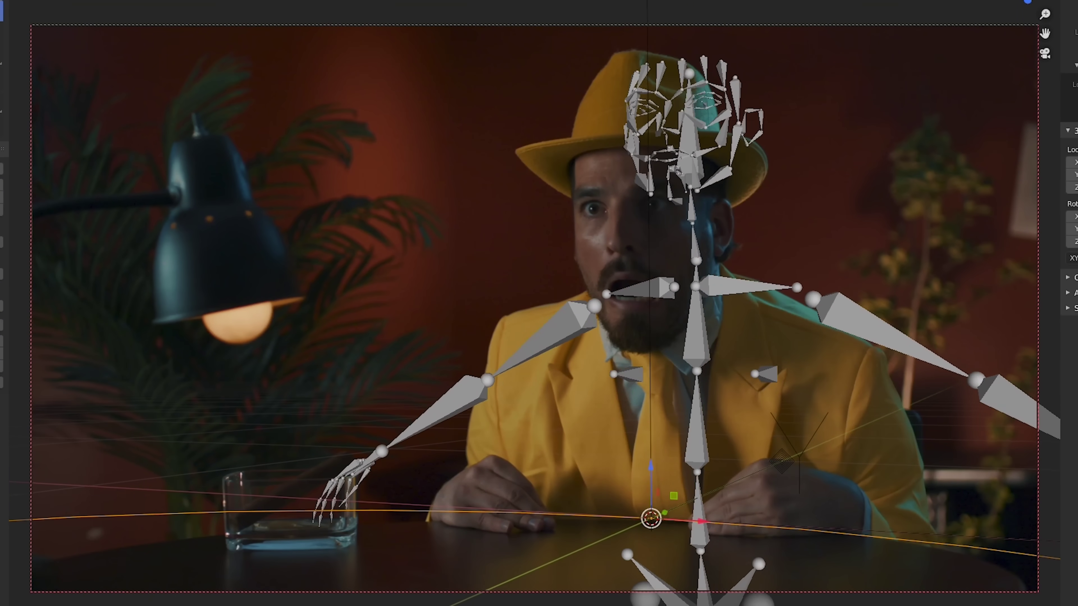
{"action": "left_click", "coordinate": [680, 543]}
{"action": "key", "text": "g"}
{"action": "key", "text": "x"}
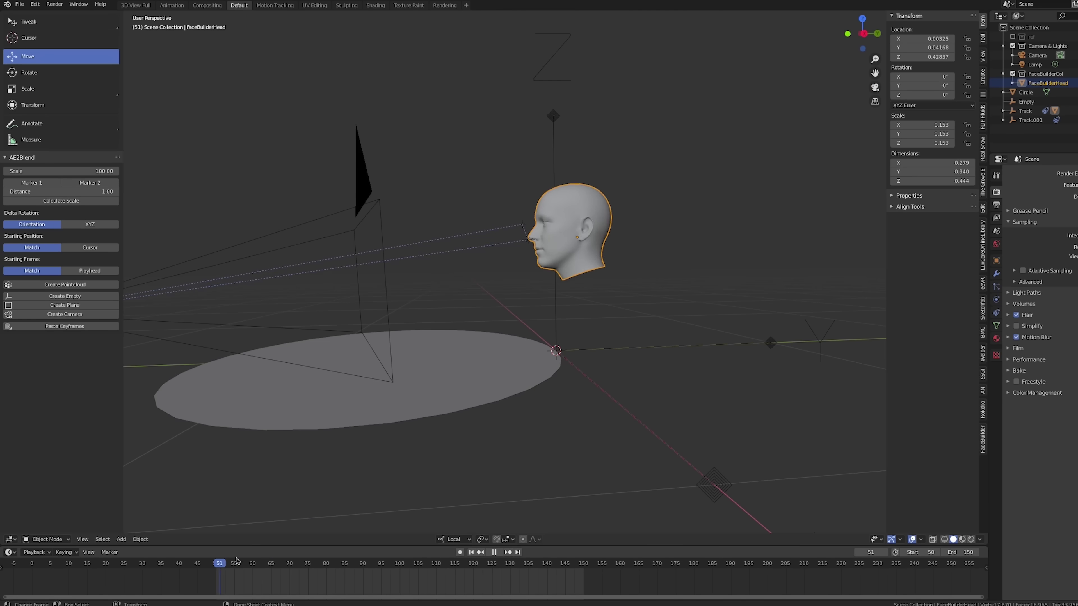
Move FaceBuilderHead over the actor's face and check the fit through the camera
{"action": "key", "text": "KP_0"}
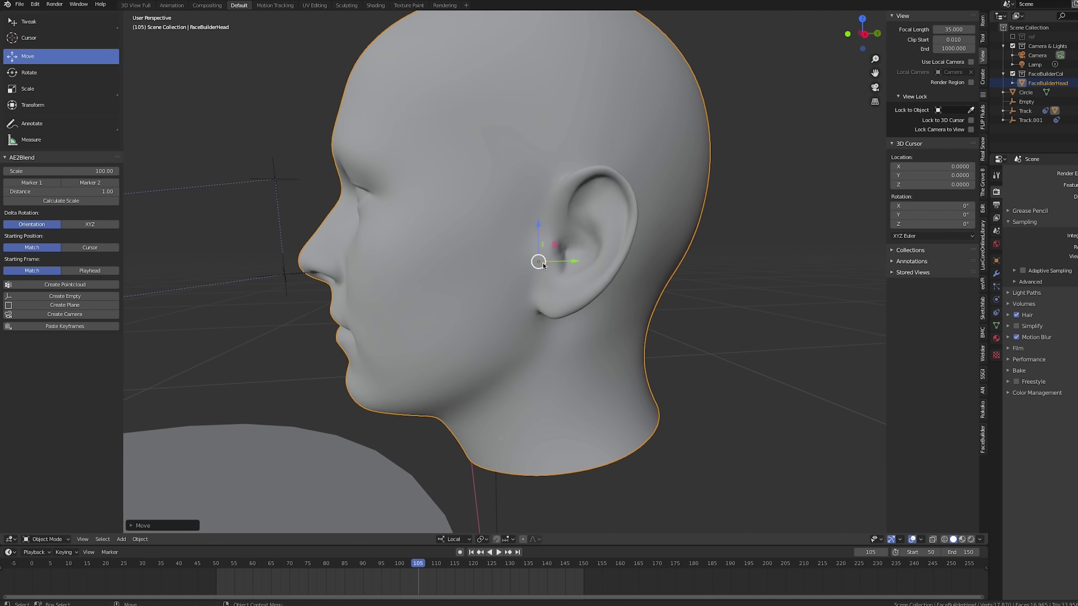
{"action": "key", "text": "g"}
{"action": "middle_click_drag", "start_coordinate": [268, 289], "coordinate": [532, 272]}
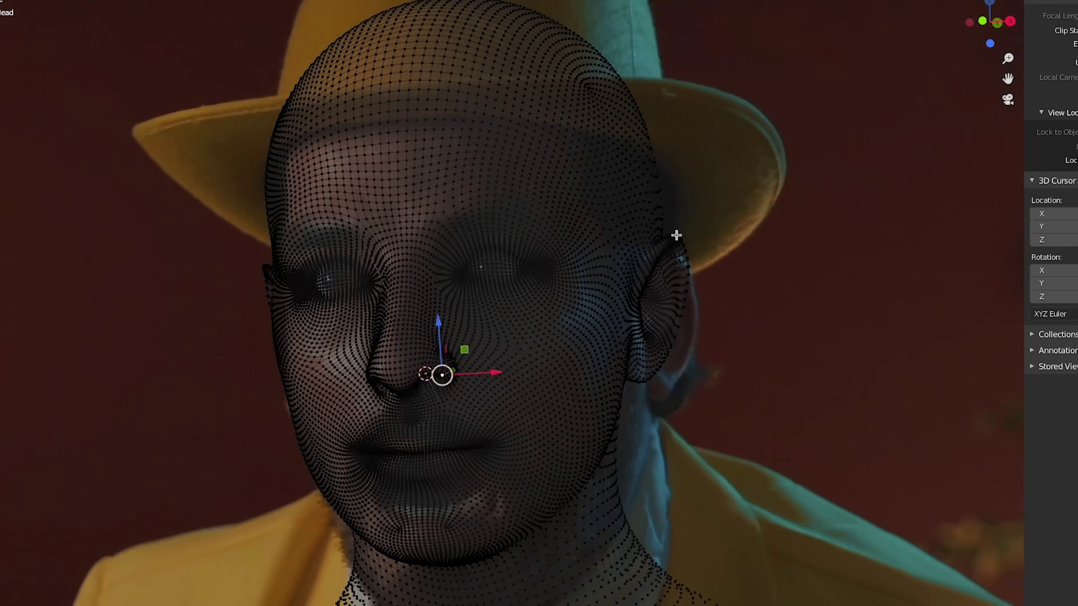
{"action": "scroll", "coordinate": [794, 313], "scroll_direction": "down", "scroll_amount": 4}
{"action": "scroll", "coordinate": [686, 260], "scroll_direction": "up", "scroll_amount": 5}
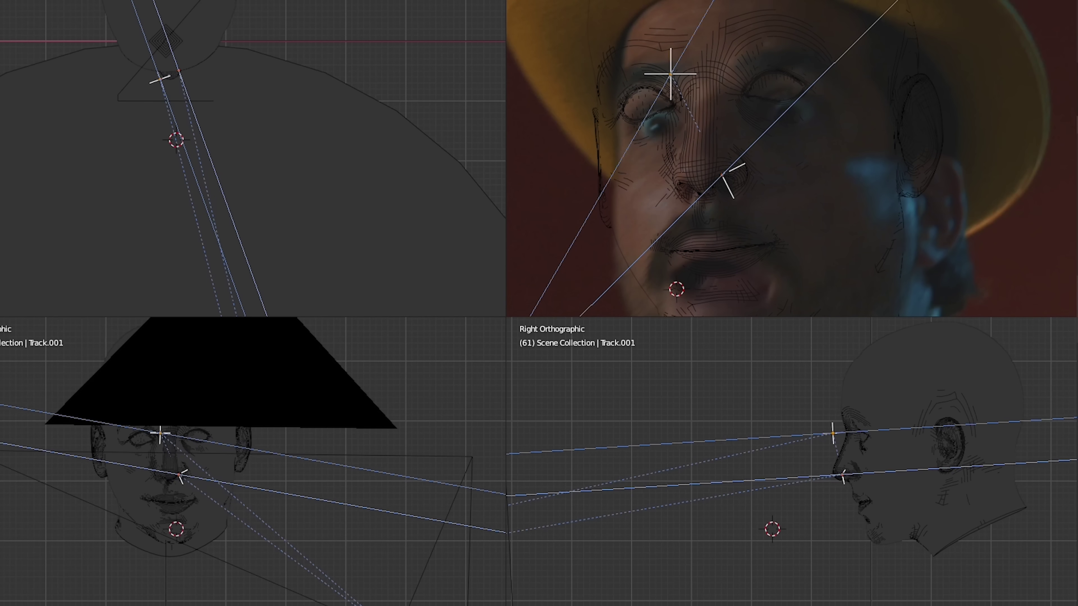
Position the Track and Track.001 empties against the head's brow and nose
{"action": "left_click", "coordinate": [695, 120]}
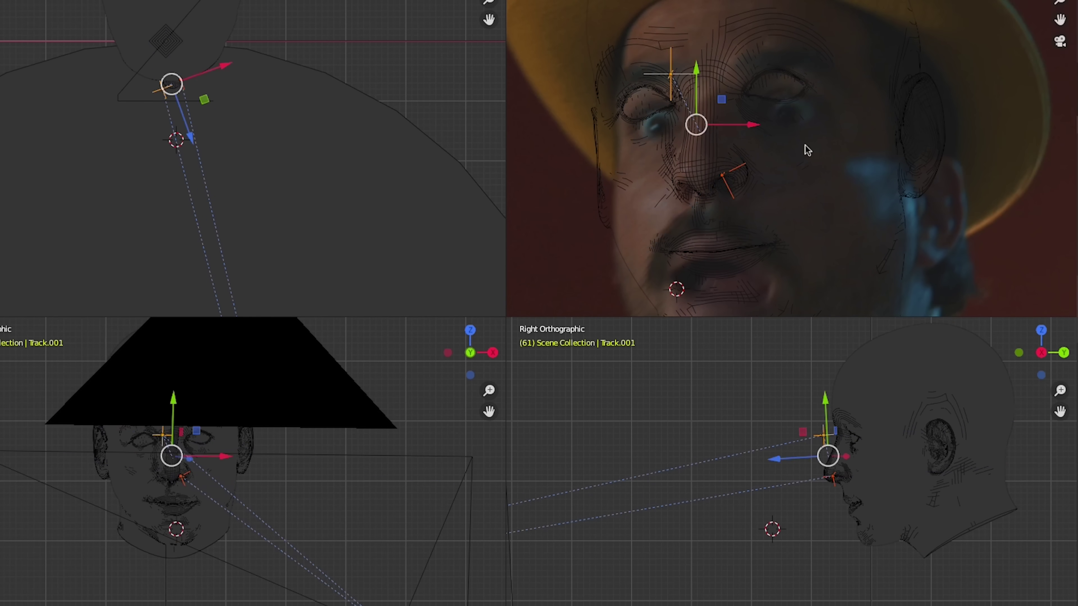
{"action": "left_click_drag", "start_coordinate": [678, 85], "coordinate": [671, 36]}
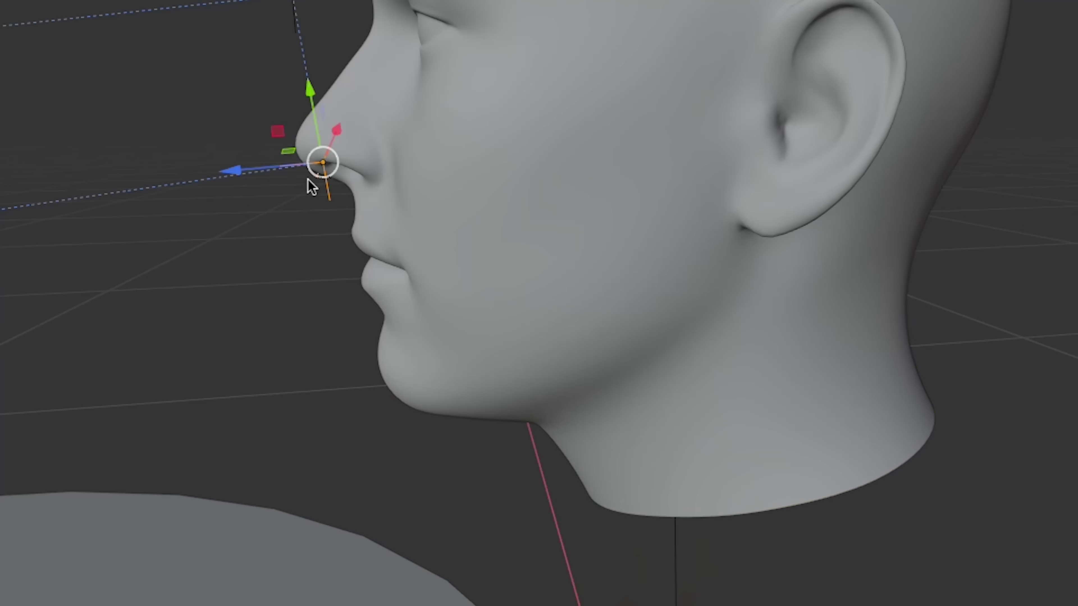
Set the head's origin to the nose empty using the 3D cursor, and rotate the head about that point
{"action": "key", "text": "shift+s"}
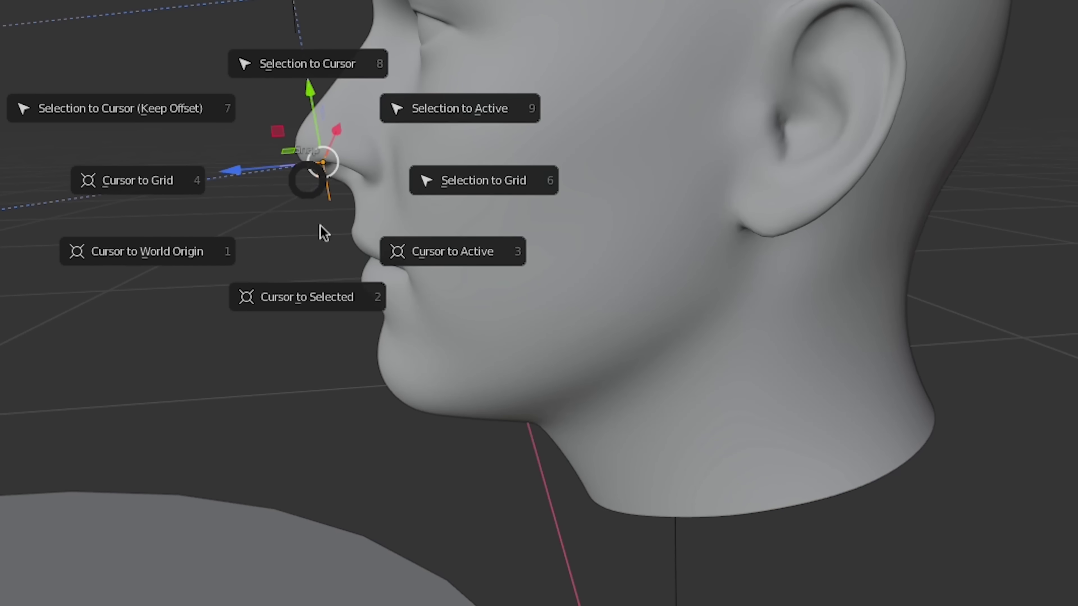
{"action": "left_click", "coordinate": [345, 283]}
{"action": "right_click", "coordinate": [508, 188]}
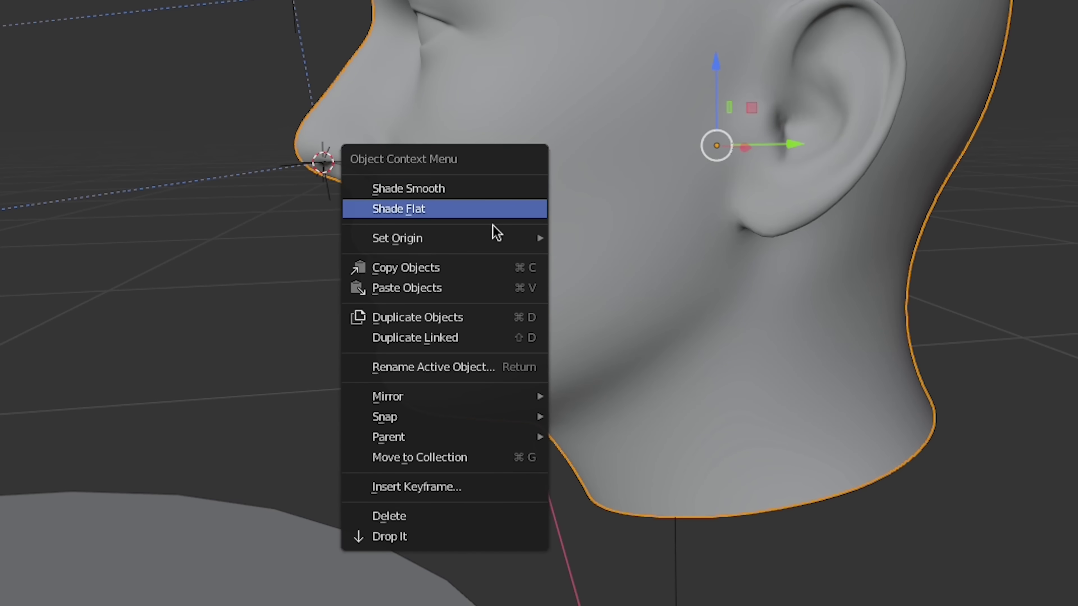
{"action": "mouse_move", "coordinate": [509, 238]}
{"action": "left_click", "coordinate": [641, 281]}
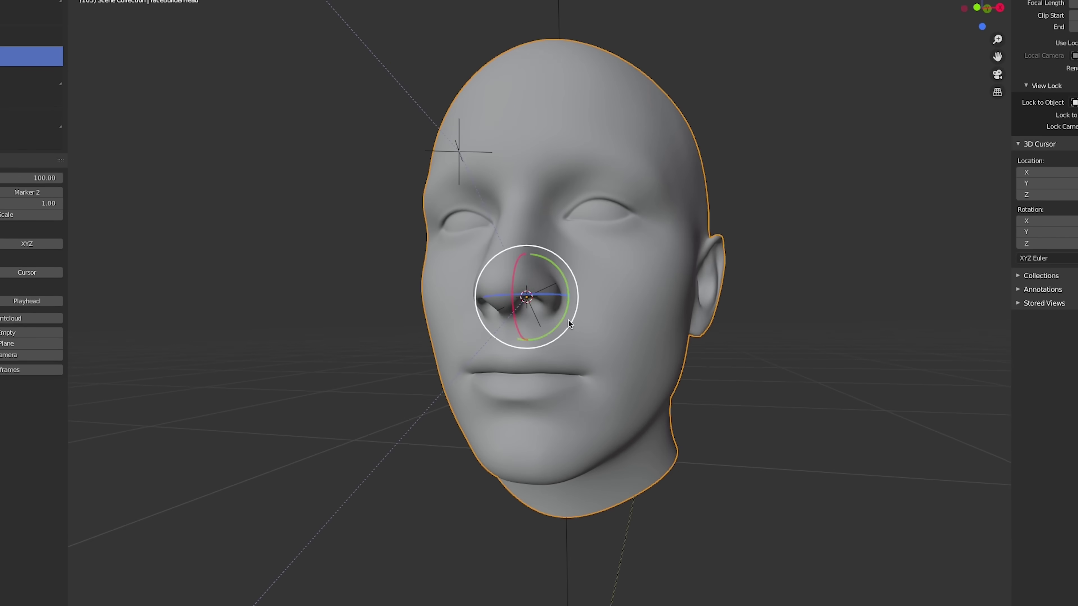
{"action": "left_click_drag", "start_coordinate": [567, 319], "coordinate": [522, 322]}
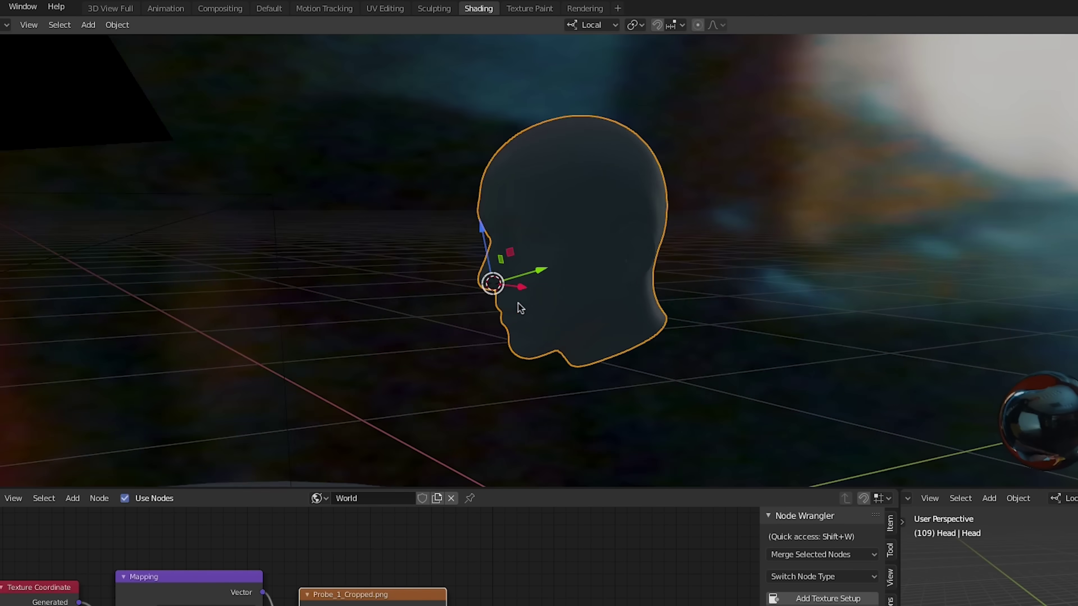
Move the chrome sphere up in front of the actor and shift the point light at the lamp's bulb
{"action": "middle_click_drag", "start_coordinate": [518, 303], "coordinate": [630, 313]}
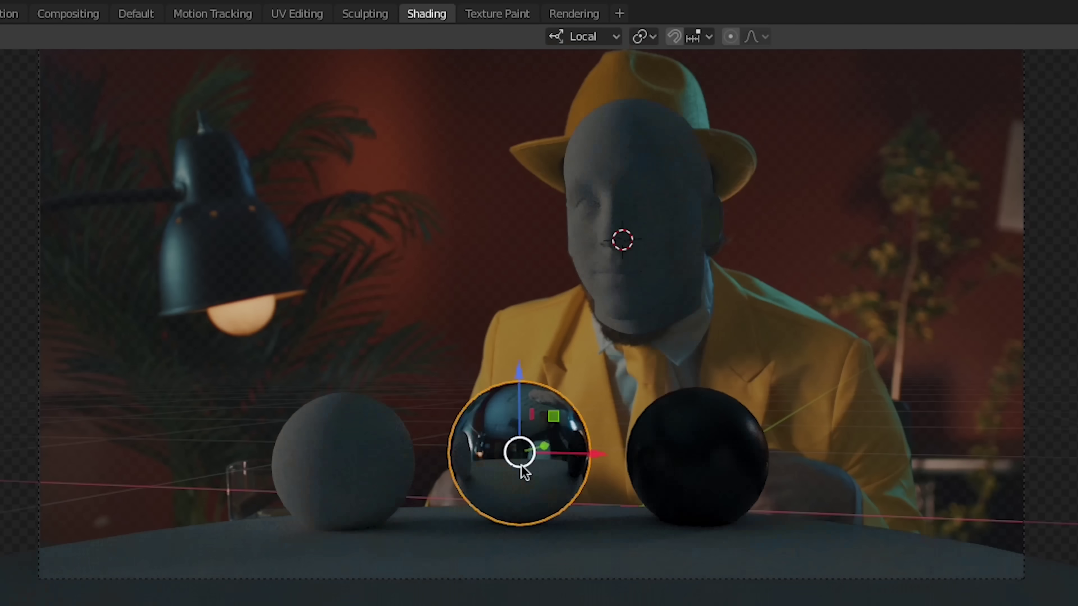
{"action": "mouse_move", "coordinate": [522, 465]}
{"action": "left_mouse_down"}
{"action": "mouse_move", "coordinate": [675, 376]}
{"action": "mouse_move", "coordinate": [651, 366]}
{"action": "mouse_move", "coordinate": [680, 378]}
{"action": "mouse_move", "coordinate": [647, 377]}
{"action": "left_mouse_up"}
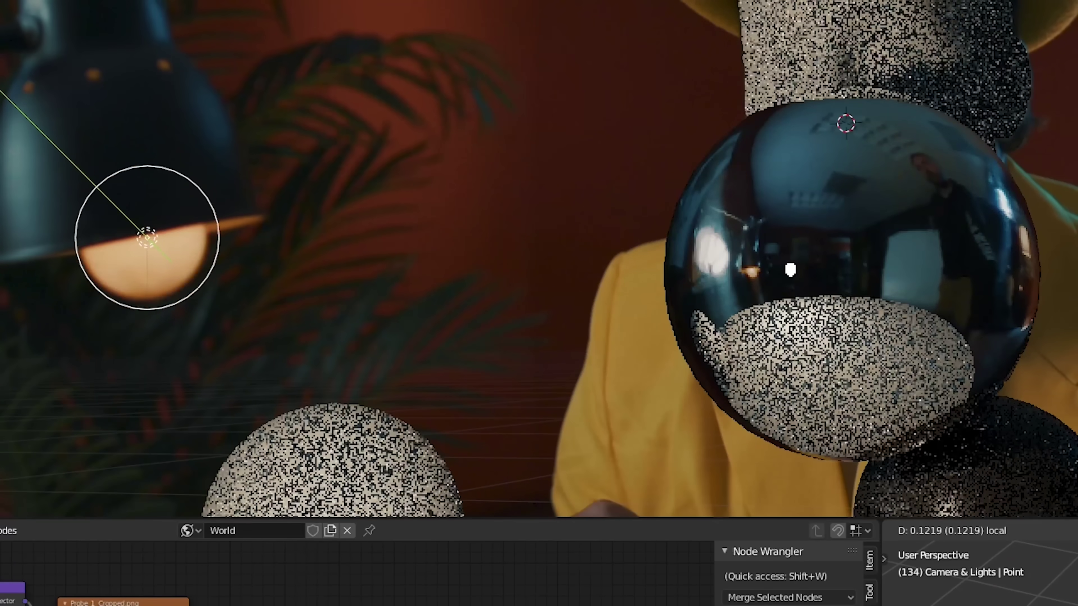
{"action": "left_click_drag", "start_coordinate": [145, 240], "coordinate": [142, 234]}
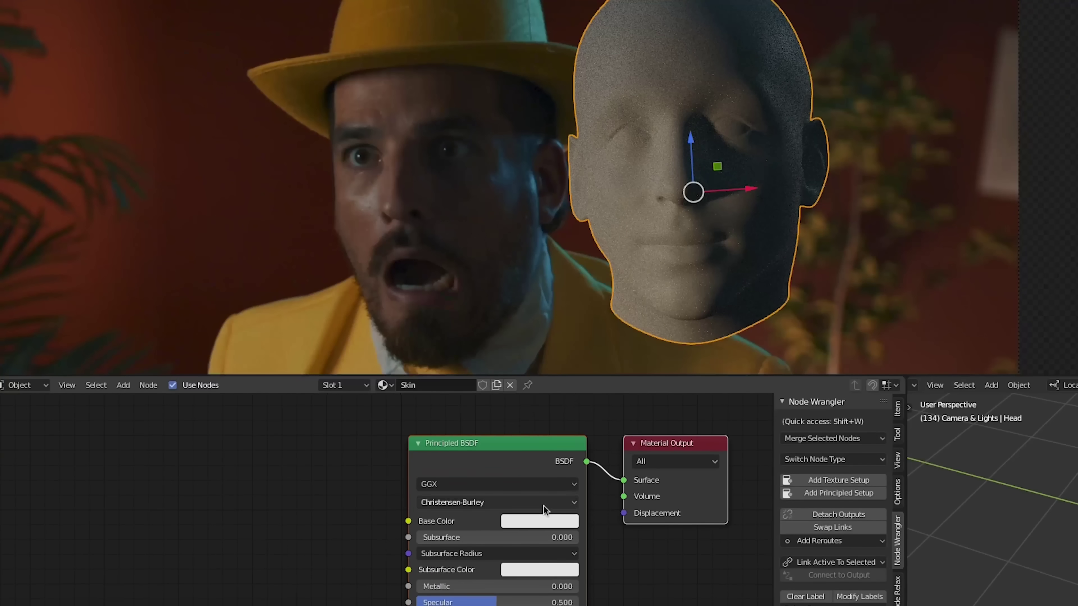
Paste the brown skin tone into the Skin material's Base Color and adjust the colour
{"action": "left_click", "coordinate": [539, 521]}
{"action": "key", "text": "ctrl+v"}
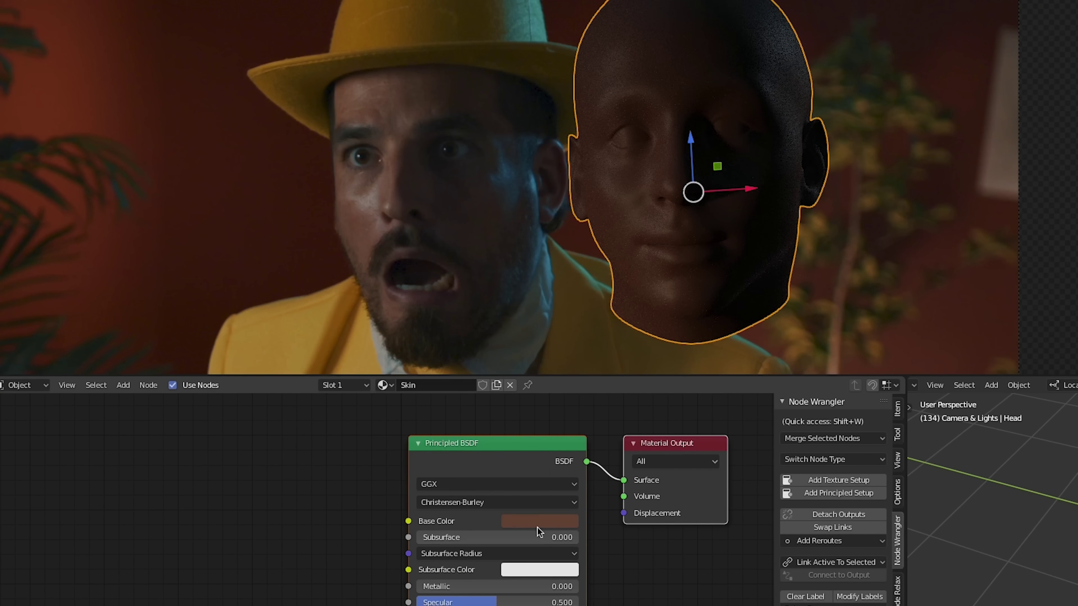
{"action": "left_click", "coordinate": [538, 521]}
{"action": "left_click_drag", "start_coordinate": [546, 348], "coordinate": [535, 318]}
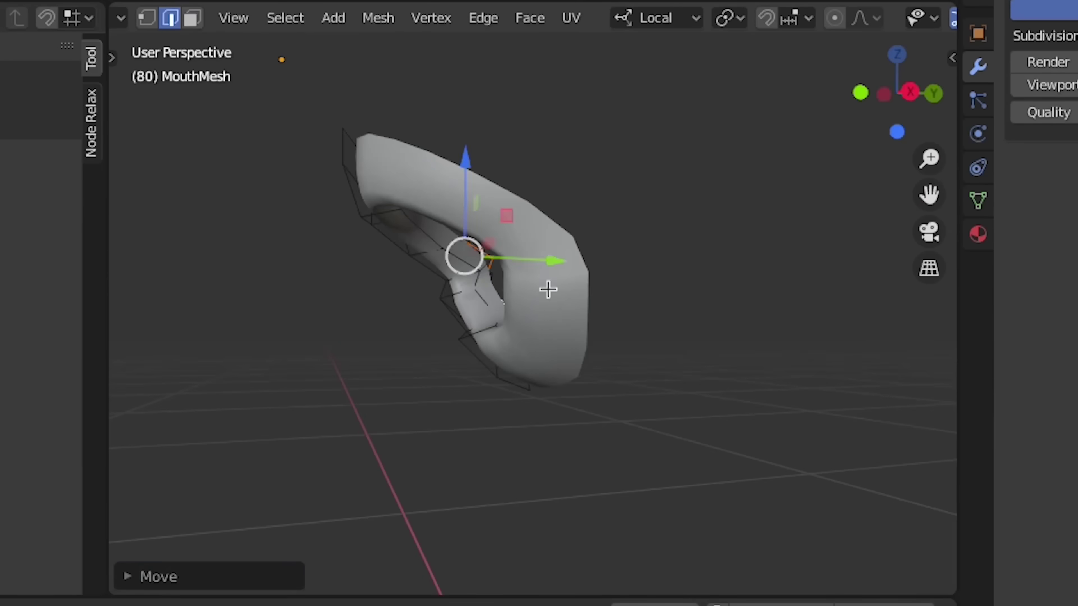
Reshape MouthMesh by scaling the selected edges and moving the corner vertices along Y
{"action": "middle_click_drag", "start_coordinate": [1020, 605], "coordinate": [1026, 553]}
{"action": "key", "text": "s"}
{"action": "left_click", "coordinate": [1026, 553]}
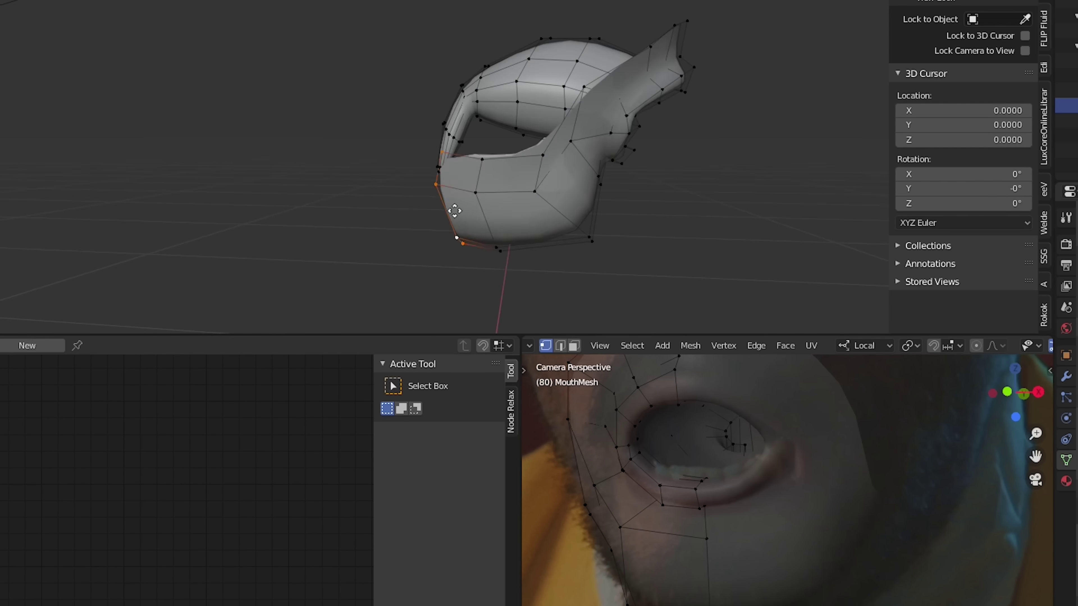
{"action": "key", "text": "y"}
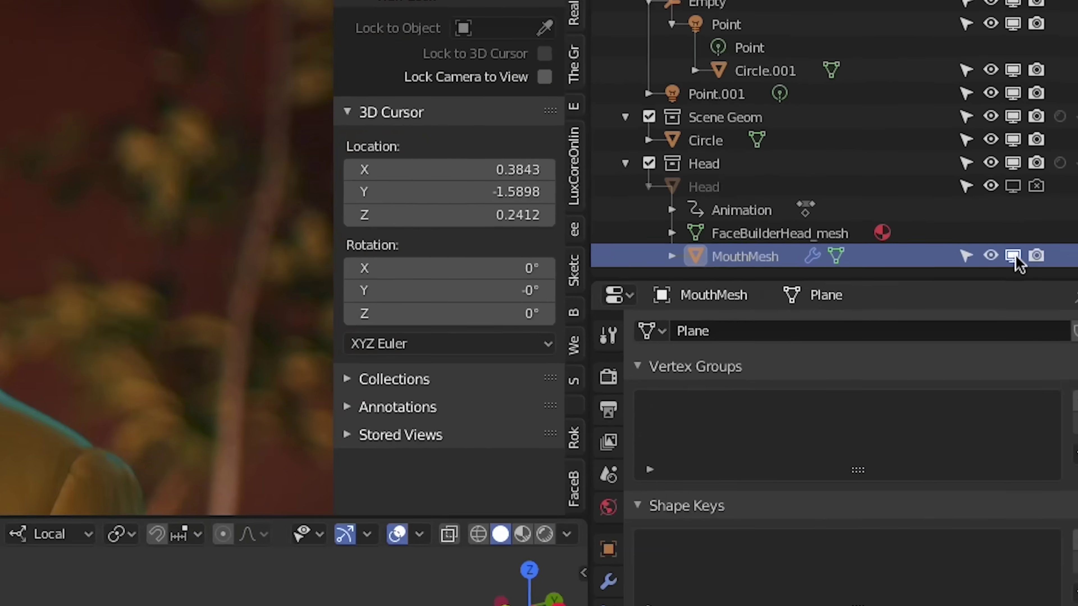
Add a particle system to MouthMesh, change its type to Hair and set the number to 100
{"action": "left_click", "coordinate": [1077, 216]}
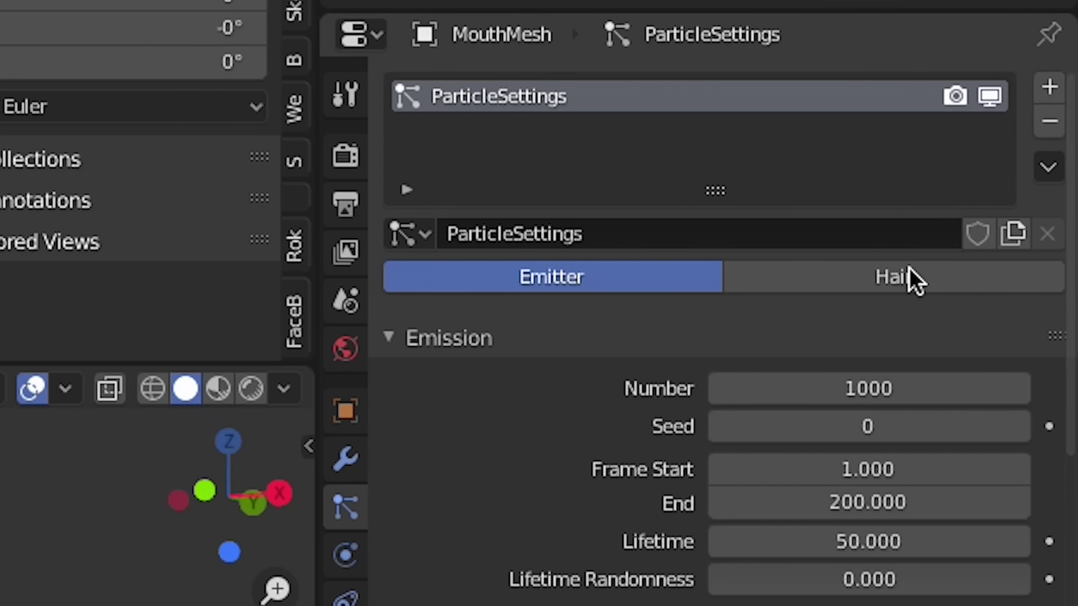
{"action": "left_click", "coordinate": [893, 280]}
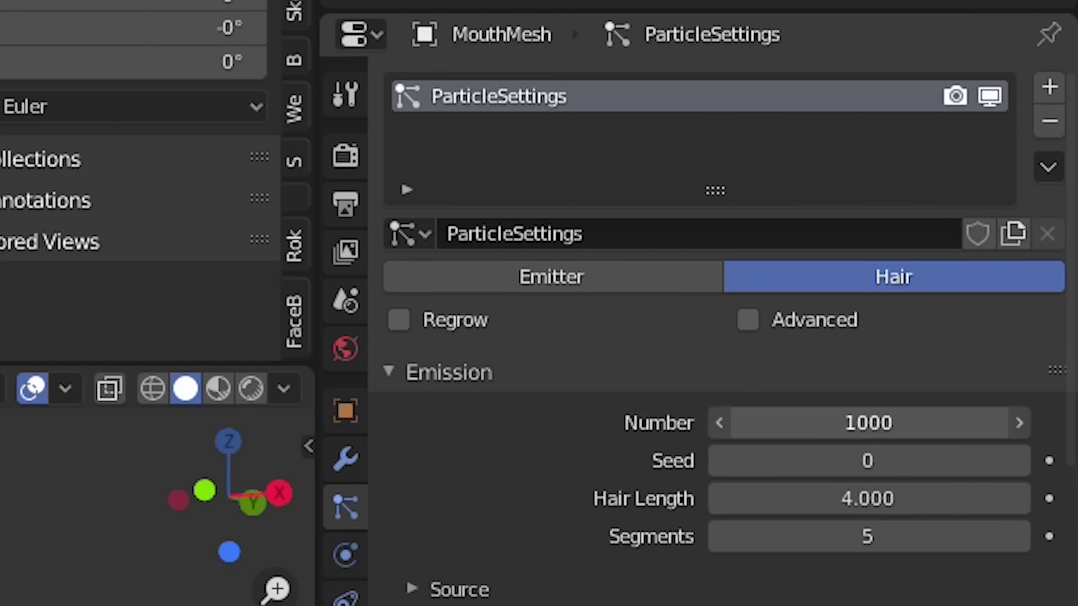
{"action": "left_click", "coordinate": [946, 418]}
{"action": "type", "text": "100"}
{"action": "key", "text": "Return"}
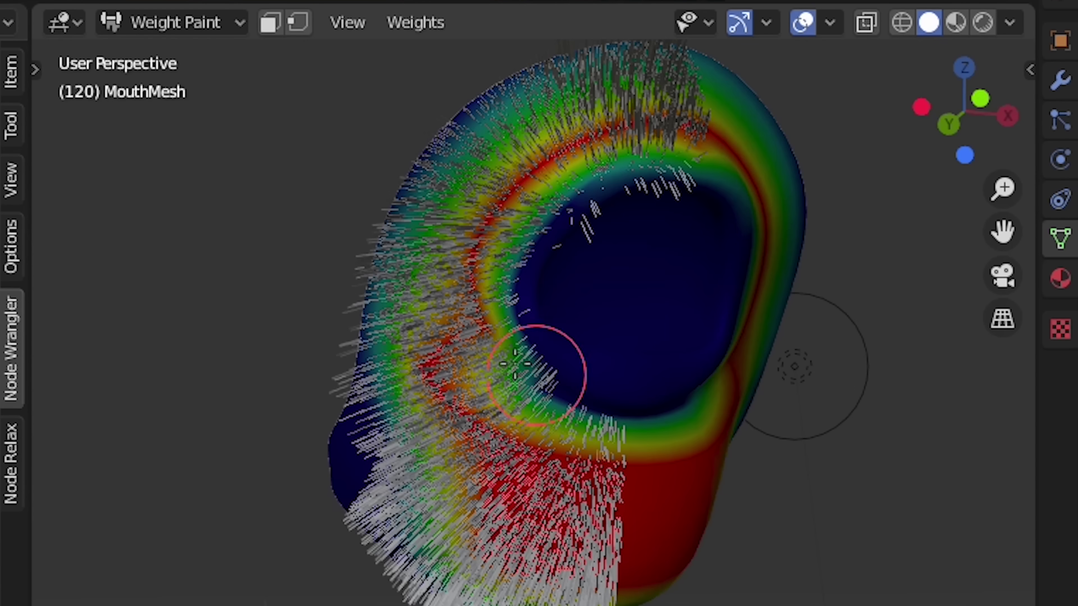
Paint lower weights around the side and chin of MouthMesh to reduce the hair there
{"action": "mouse_move", "coordinate": [470, 341]}
{"action": "left_mouse_down"}
{"action": "mouse_move", "coordinate": [478, 337]}
{"action": "mouse_move", "coordinate": [492, 376]}
{"action": "left_mouse_up"}
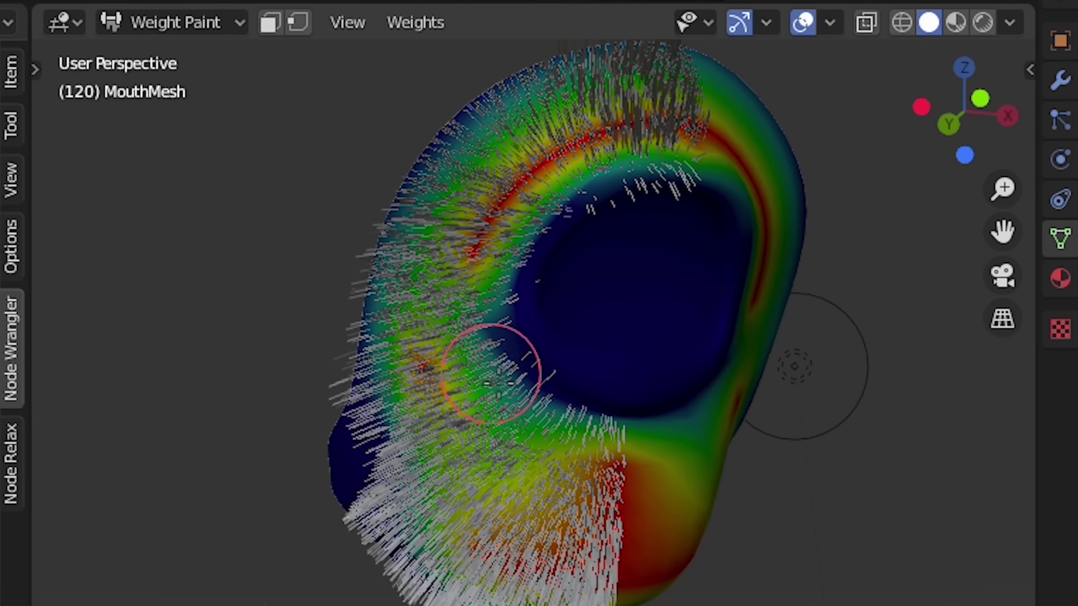
{"action": "left_click_drag", "start_coordinate": [700, 469], "coordinate": [554, 344]}
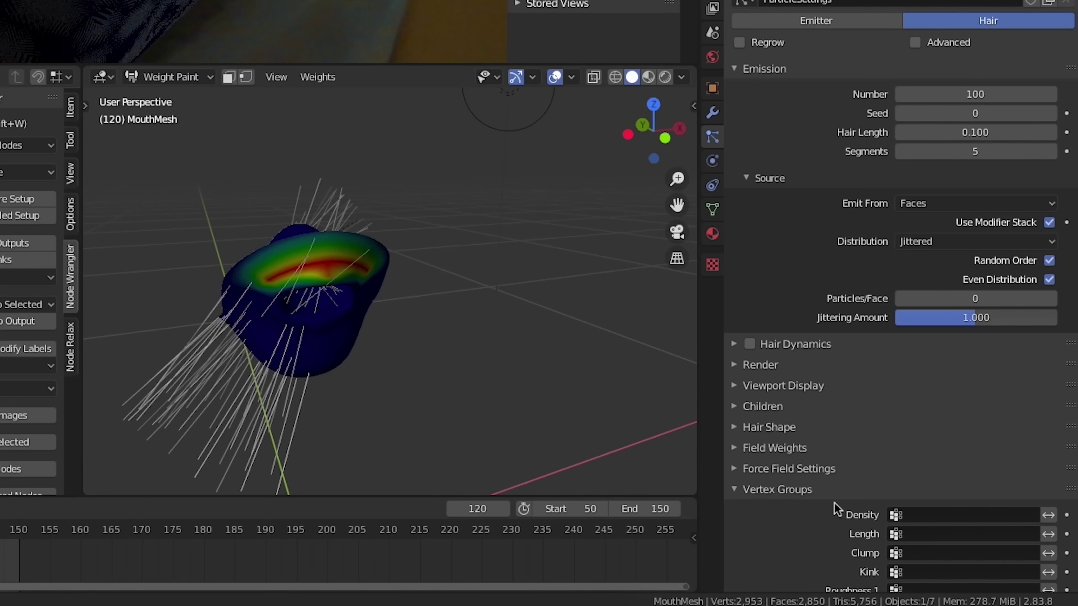
Assign the vertex group Group to the hair's Density and inspect the hair around the mouth
{"action": "left_click", "coordinate": [960, 515]}
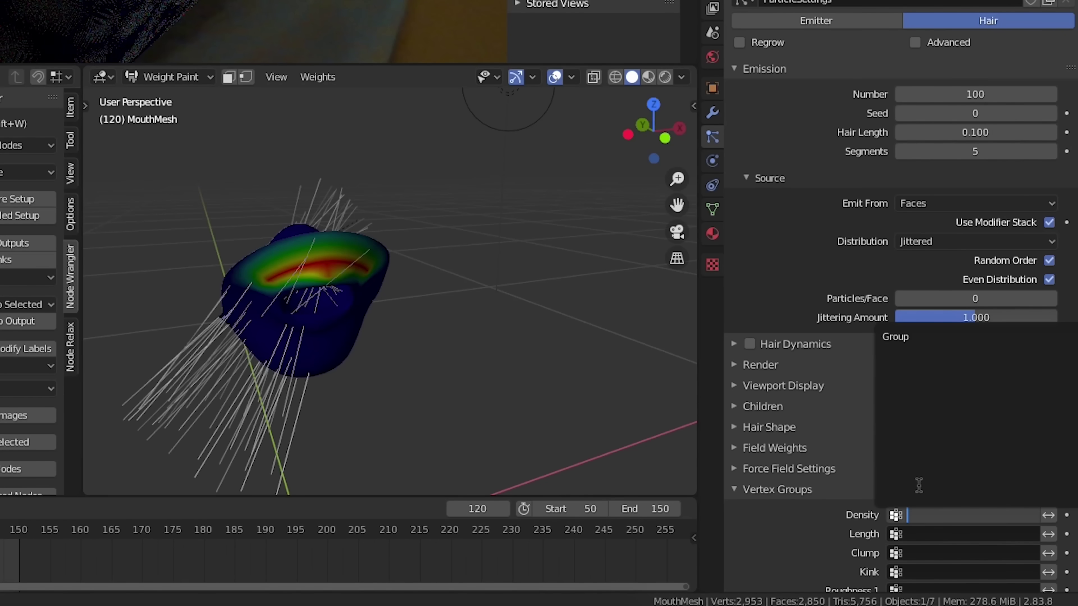
{"action": "left_click", "coordinate": [913, 352]}
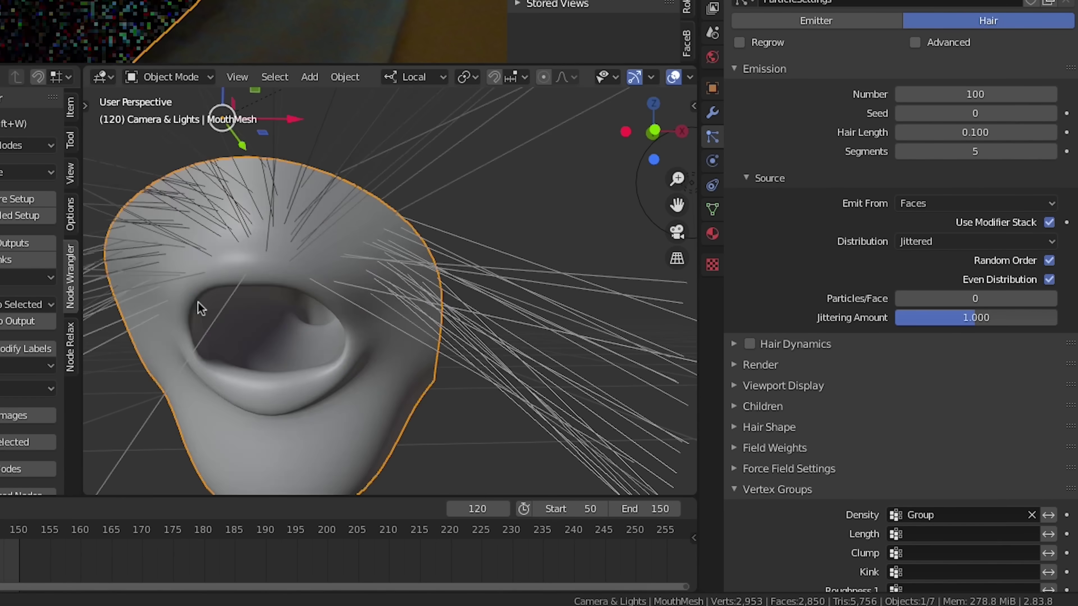
{"action": "middle_click_drag", "start_coordinate": [198, 305], "coordinate": [356, 330]}
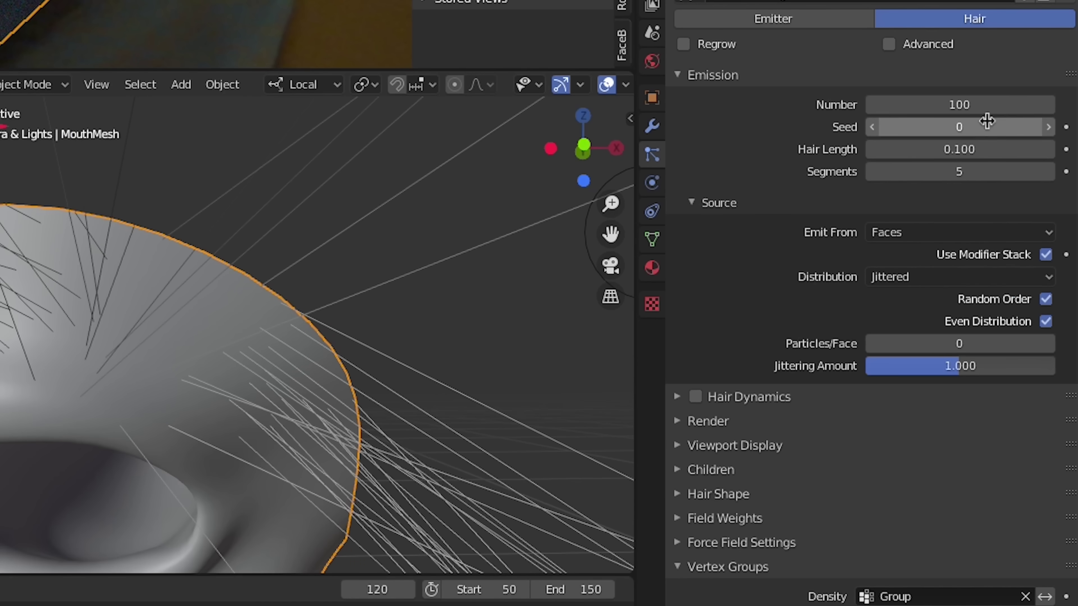
Set the hair length of MouthMesh's particle system to 0.010
{"action": "left_click", "coordinate": [985, 148]}
{"action": "type", "text": ".01"}
{"action": "key", "text": "Return"}
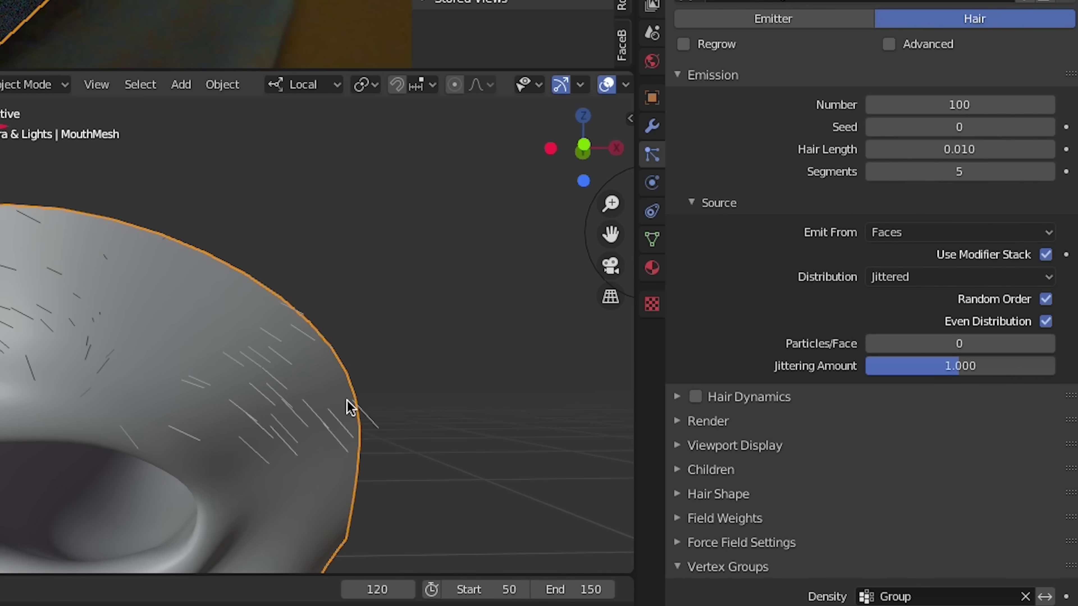
{"action": "mouse_move", "coordinate": [350, 407]}
{"action": "middle_mouse_down"}
{"action": "mouse_move", "coordinate": [328, 332]}
{"action": "mouse_move", "coordinate": [334, 402]}
{"action": "middle_mouse_up"}
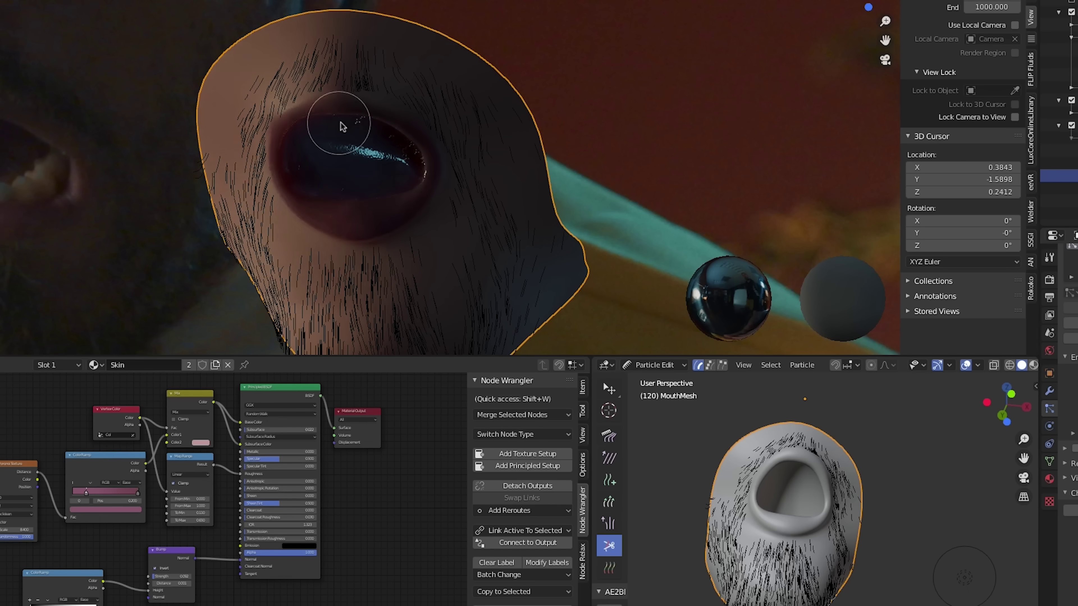
Comb the chin and cheek hair of MouthMesh in Particle Edit mode with the Comb brush
{"action": "middle_click_drag", "start_coordinate": [402, 229], "coordinate": [429, 169]}
{"action": "key", "text": "shift+space"}
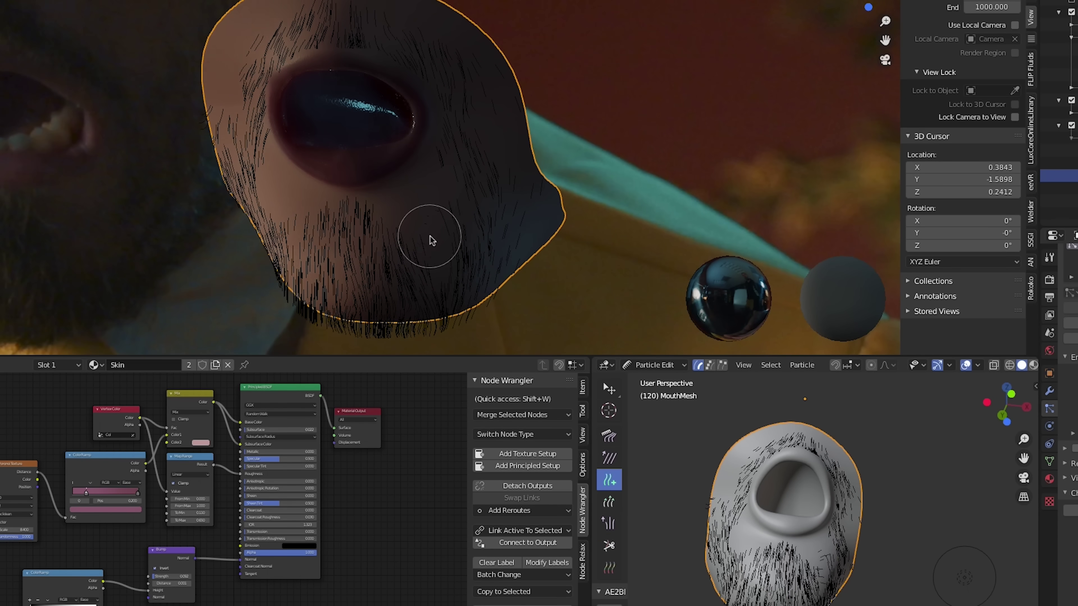
{"action": "key", "text": "shift+space"}
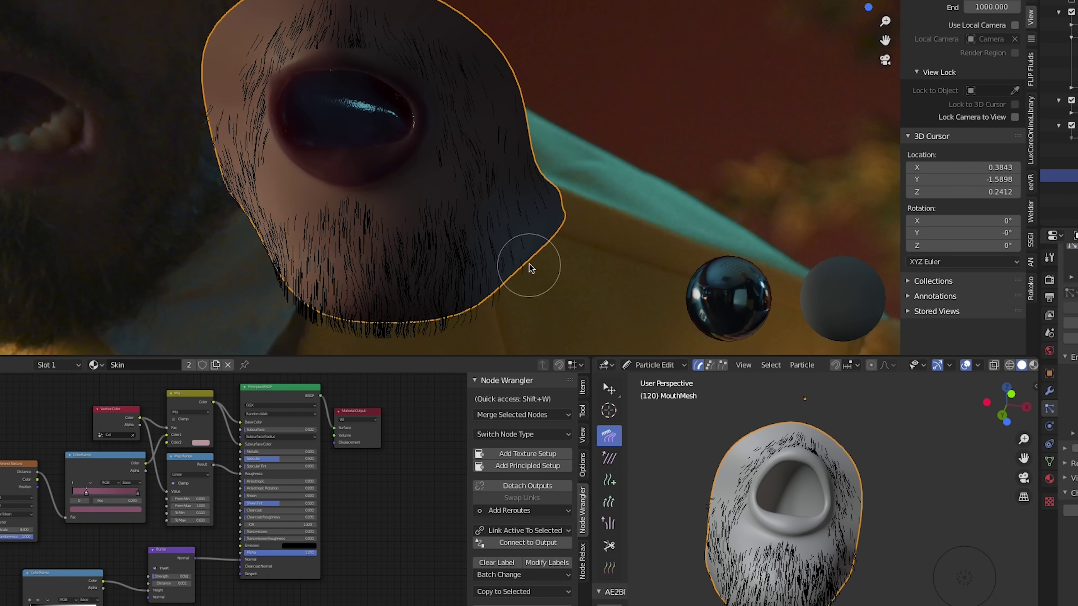
{"action": "mouse_move", "coordinate": [530, 268]}
{"action": "left_mouse_down"}
{"action": "mouse_move", "coordinate": [221, 212]}
{"action": "mouse_move", "coordinate": [397, 192]}
{"action": "left_mouse_up"}
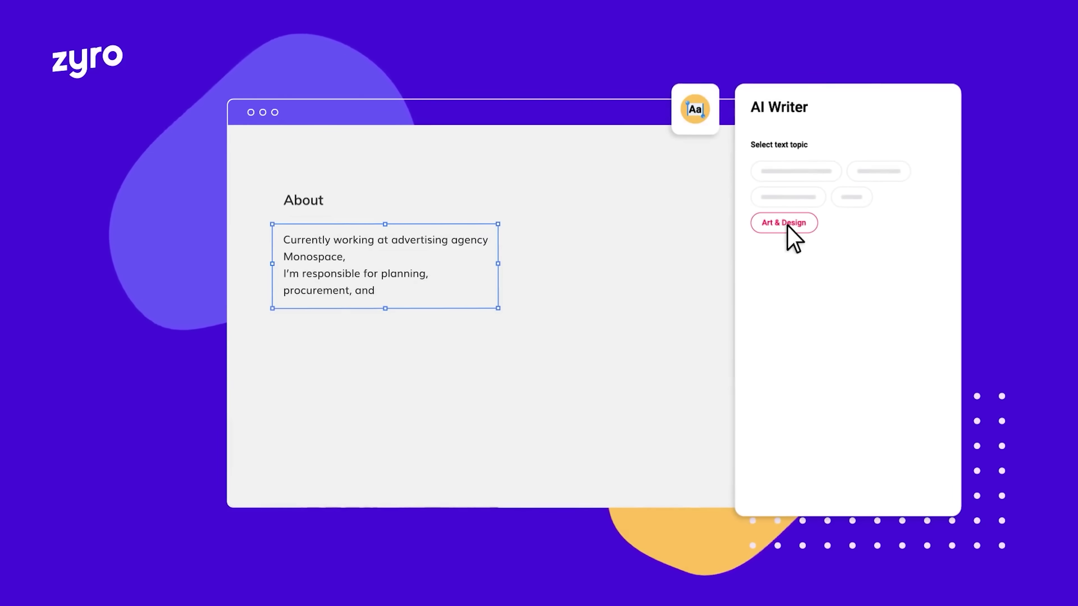
{"action": "left_click", "coordinate": [853, 471]}
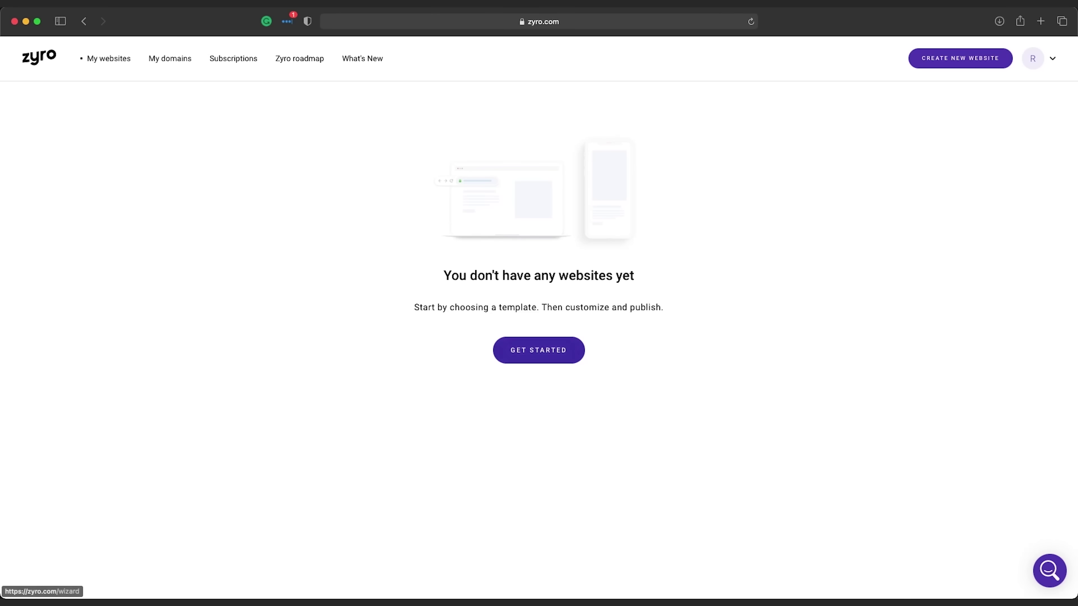
In Zyro, start a new website with the AI website generator
{"action": "left_click", "coordinate": [539, 350]}
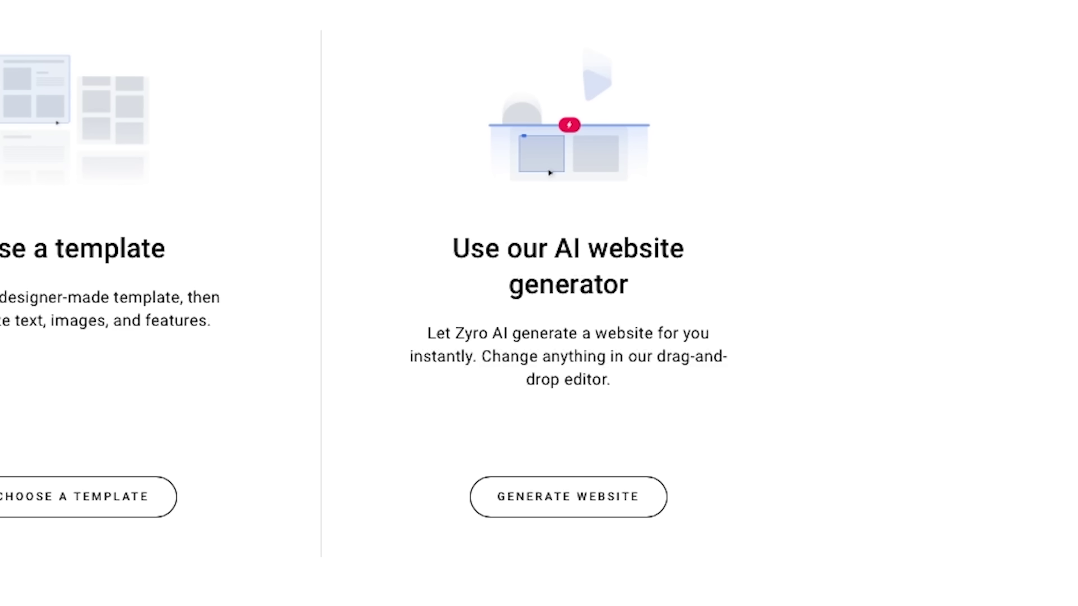
{"action": "left_click", "coordinate": [569, 497]}
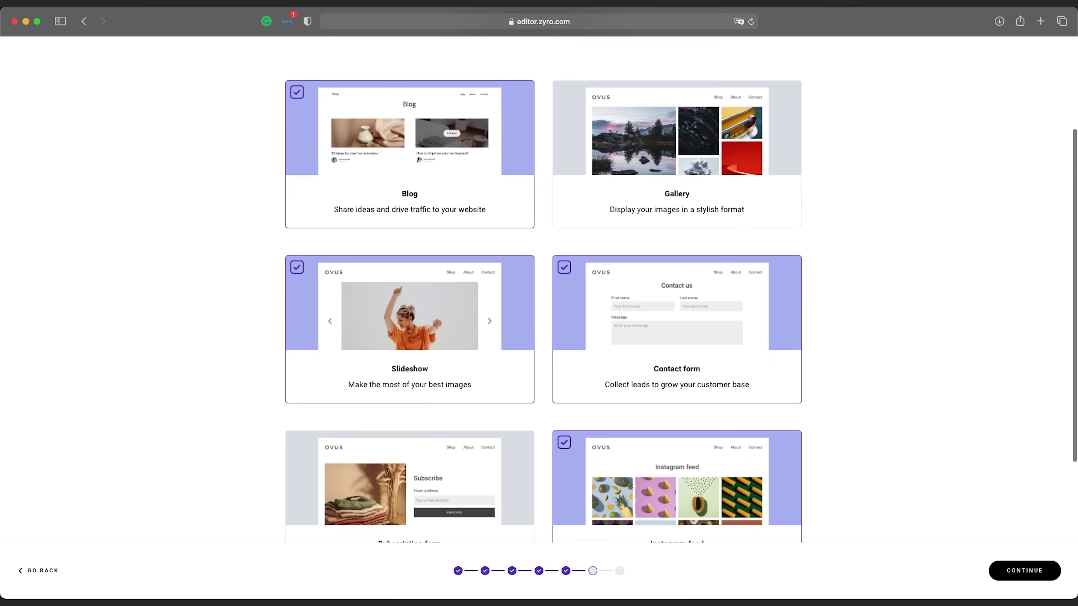
Review the website features offered and continue with Blog and Gallery selected
{"action": "scroll", "coordinate": [674, 458], "scroll_direction": "down", "scroll_amount": 5}
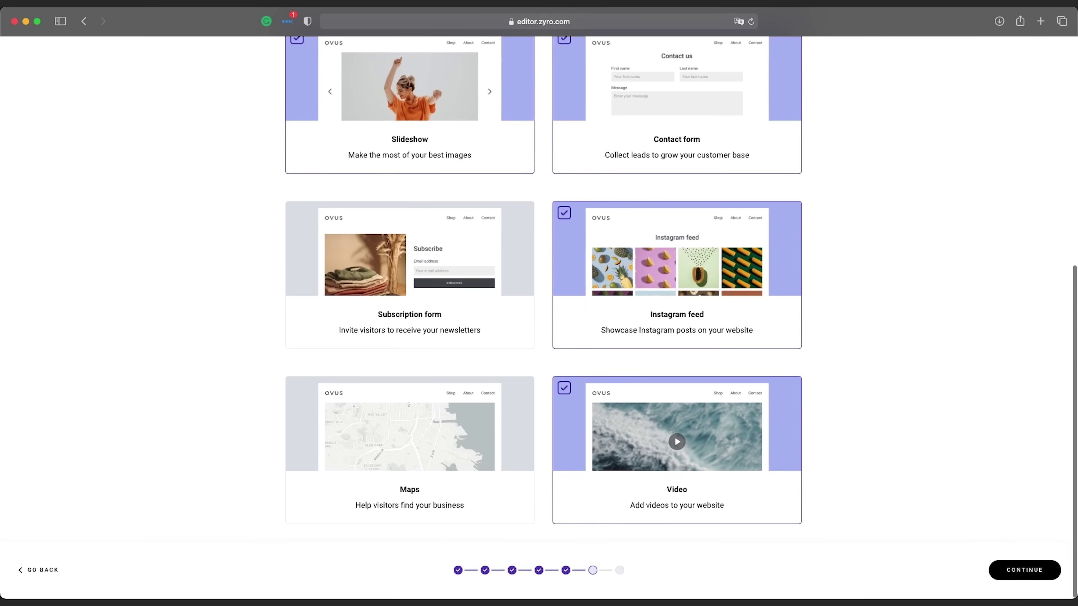
{"action": "scroll", "coordinate": [675, 436], "scroll_direction": "up", "scroll_amount": 5}
{"action": "scroll", "coordinate": [675, 436], "scroll_direction": "up", "scroll_amount": 2}
{"action": "scroll", "coordinate": [674, 436], "scroll_direction": "down", "scroll_amount": 6}
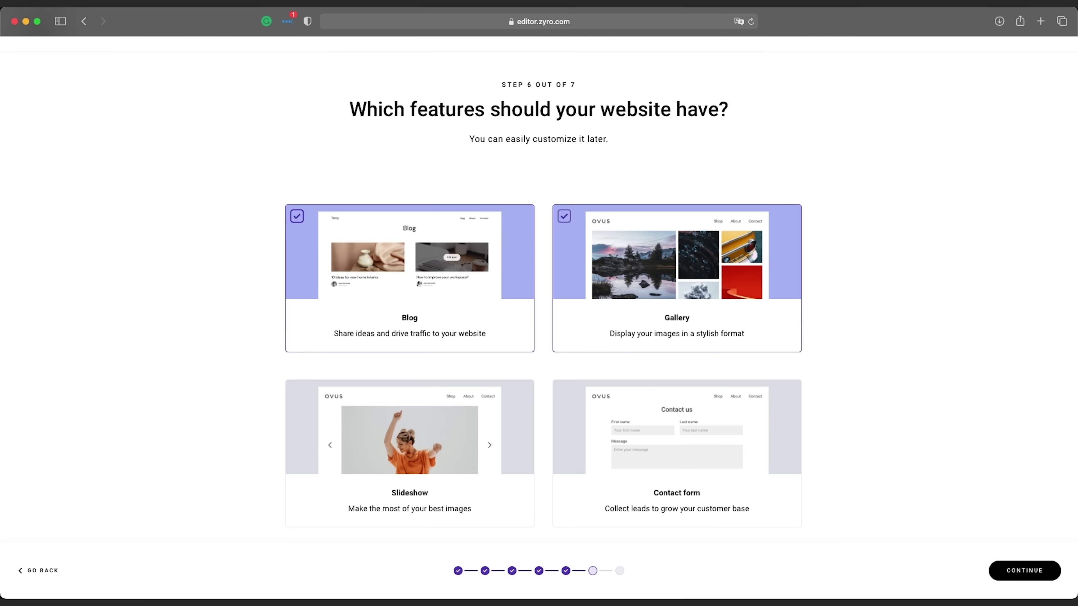
{"action": "left_click", "coordinate": [1025, 570]}
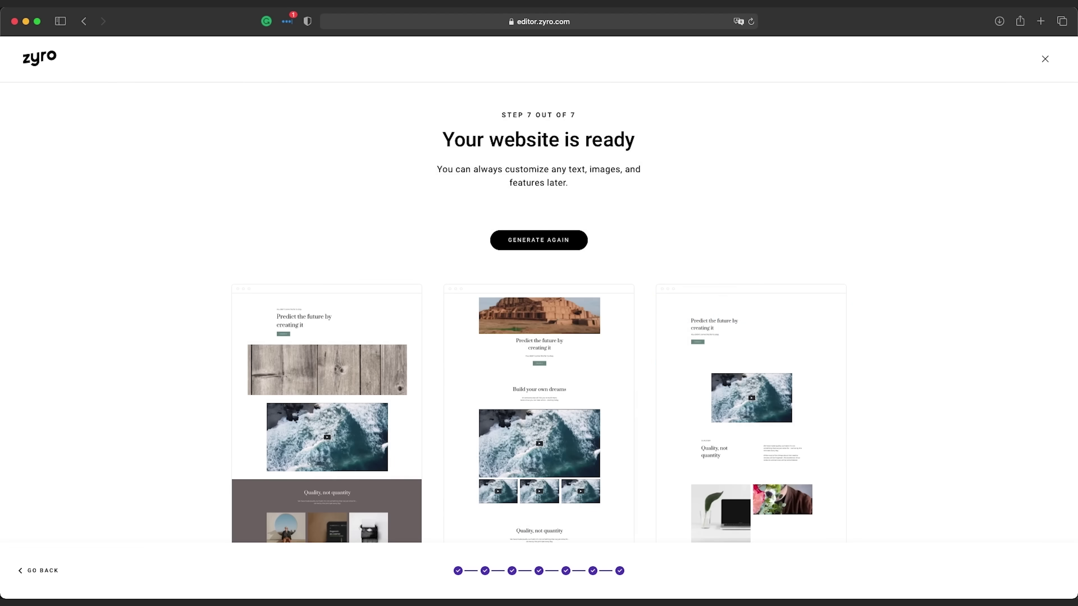
Choose the middle generated design and replace its main heading with the filmmaker's full name
{"action": "left_click", "coordinate": [539, 374]}
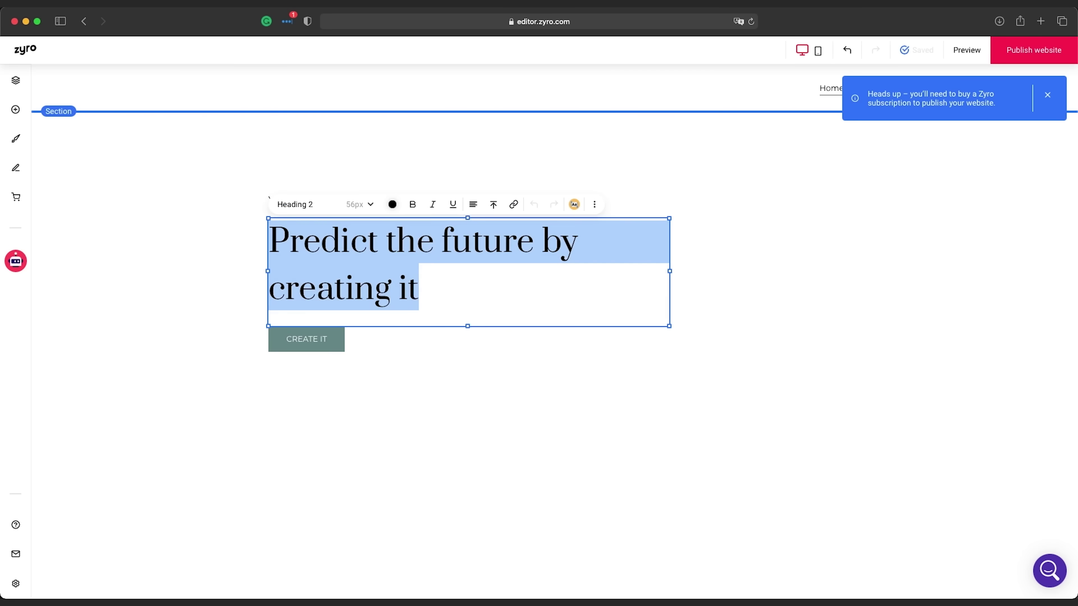
{"action": "type", "text": "Ryan Connolly"}
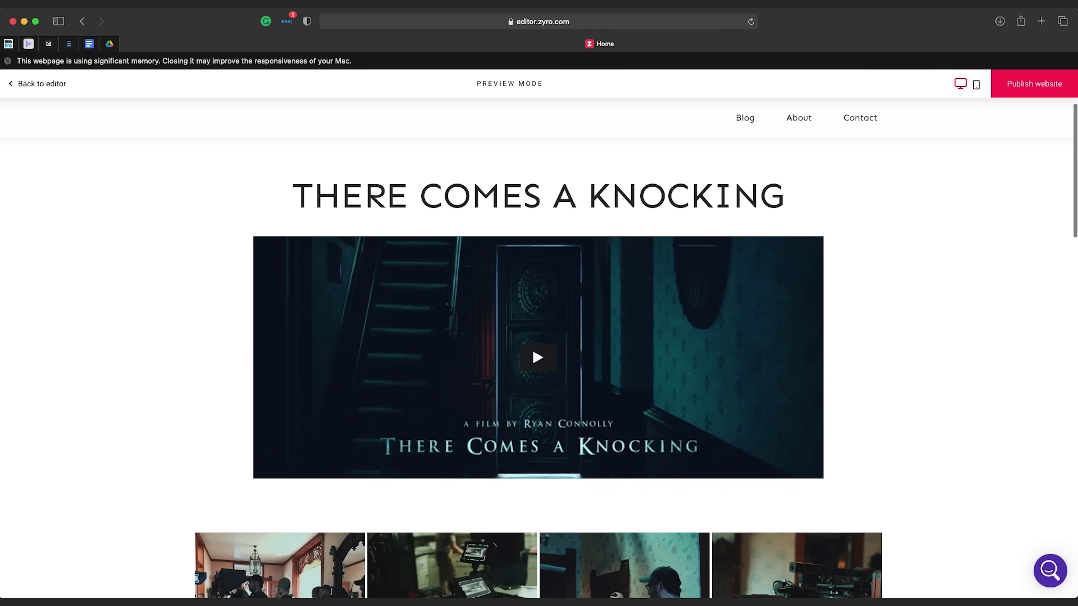
Browse the website preview's photo gallery, enlarging the camera rig photo and going on to the following image
{"action": "scroll", "coordinate": [539, 340], "scroll_direction": "down", "scroll_amount": 5}
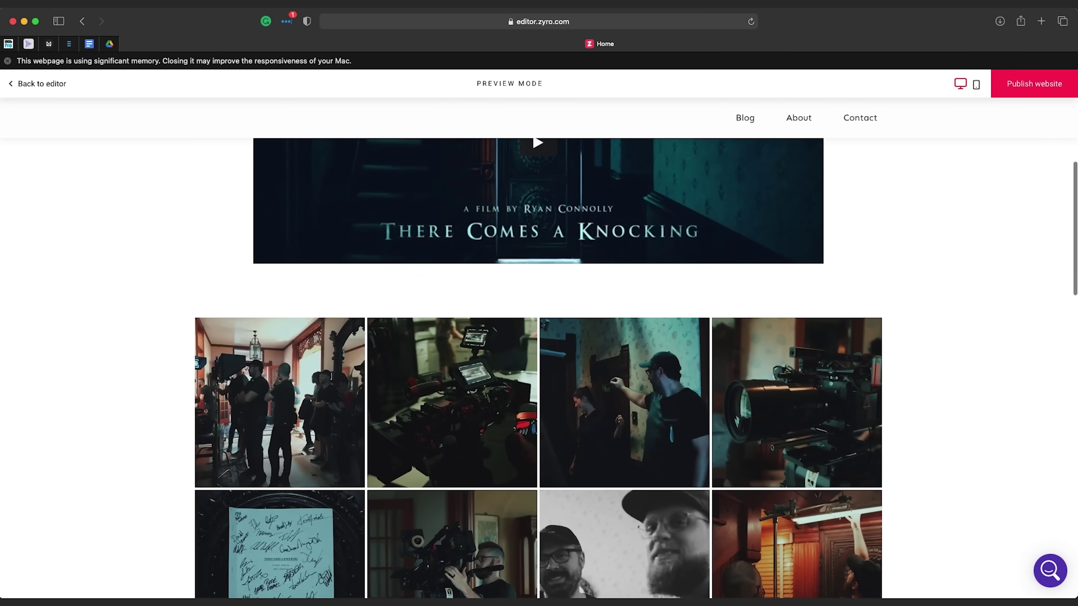
{"action": "scroll", "coordinate": [539, 370], "scroll_direction": "down", "scroll_amount": 2}
{"action": "left_click", "coordinate": [452, 310]}
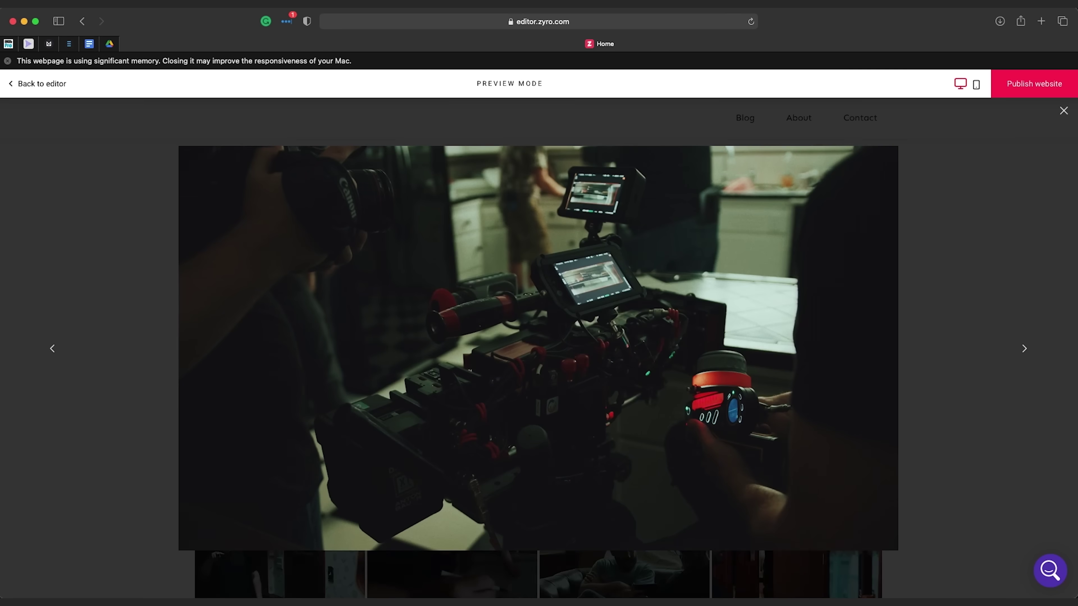
{"action": "key", "text": "Right"}
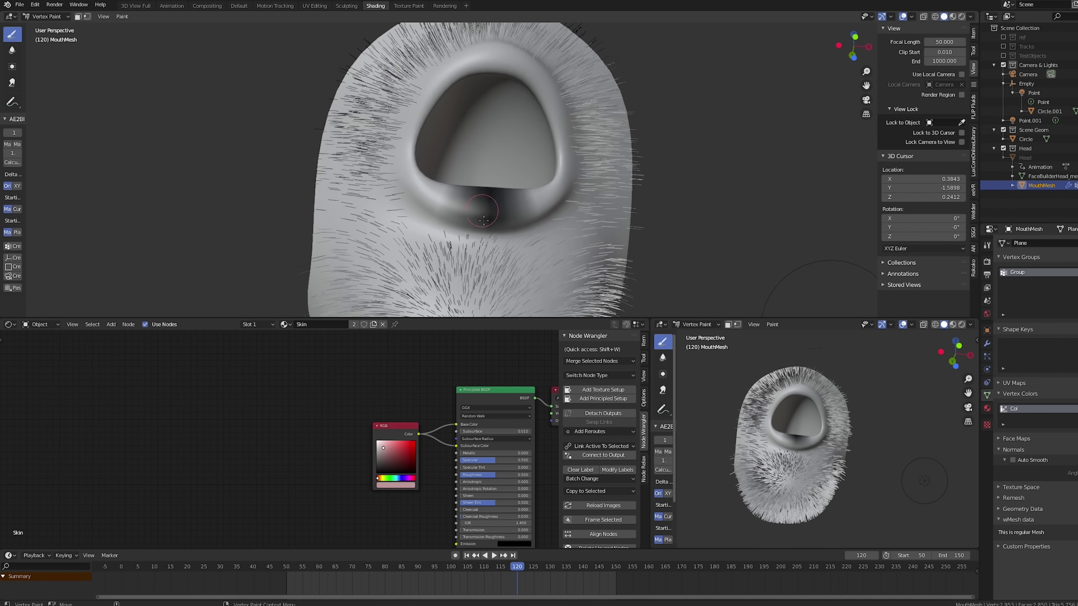
In Blender, paint dark vertex colour over the lower lip of MouthMesh
{"action": "left_click_drag", "start_coordinate": [483, 220], "coordinate": [467, 215]}
{"action": "middle_click_drag", "start_coordinate": [467, 214], "coordinate": [427, 99]}
{"action": "middle_click_drag", "start_coordinate": [493, 51], "coordinate": [505, 272]}
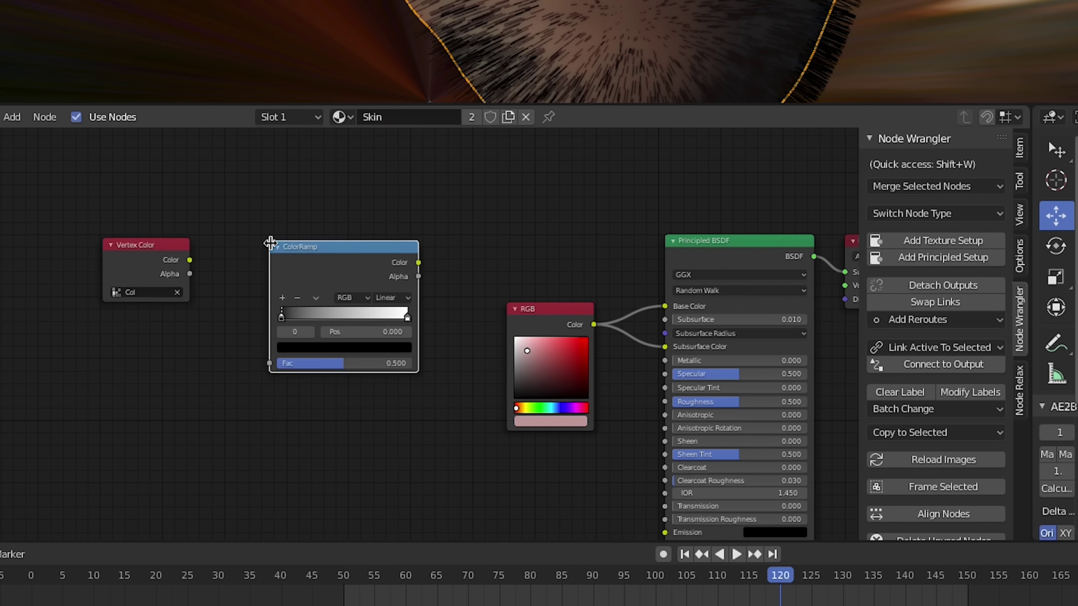
Route the Vertex Color through the ColorRamp into the Principled BSDF's Base Color and Subsurface Color, replacing the RGB node
{"action": "left_click_drag", "start_coordinate": [187, 260], "coordinate": [269, 356]}
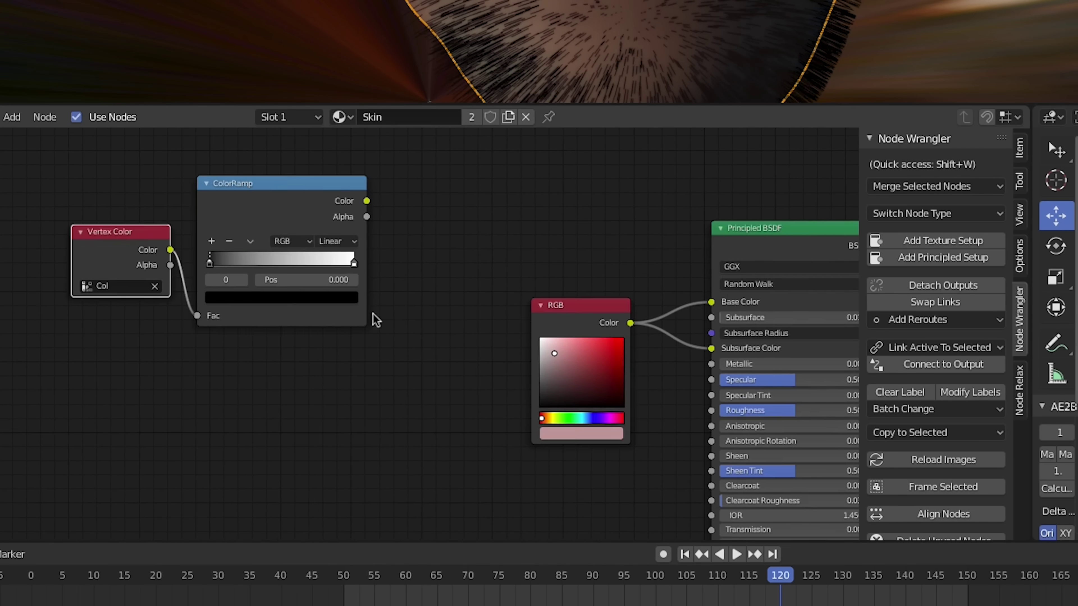
{"action": "scroll", "coordinate": [325, 207], "scroll_direction": "up", "scroll_amount": 2}
{"action": "key", "text": "x"}
{"action": "left_click_drag", "start_coordinate": [664, 293], "coordinate": [669, 292]}
{"action": "left_click_drag", "start_coordinate": [294, 182], "coordinate": [669, 343]}
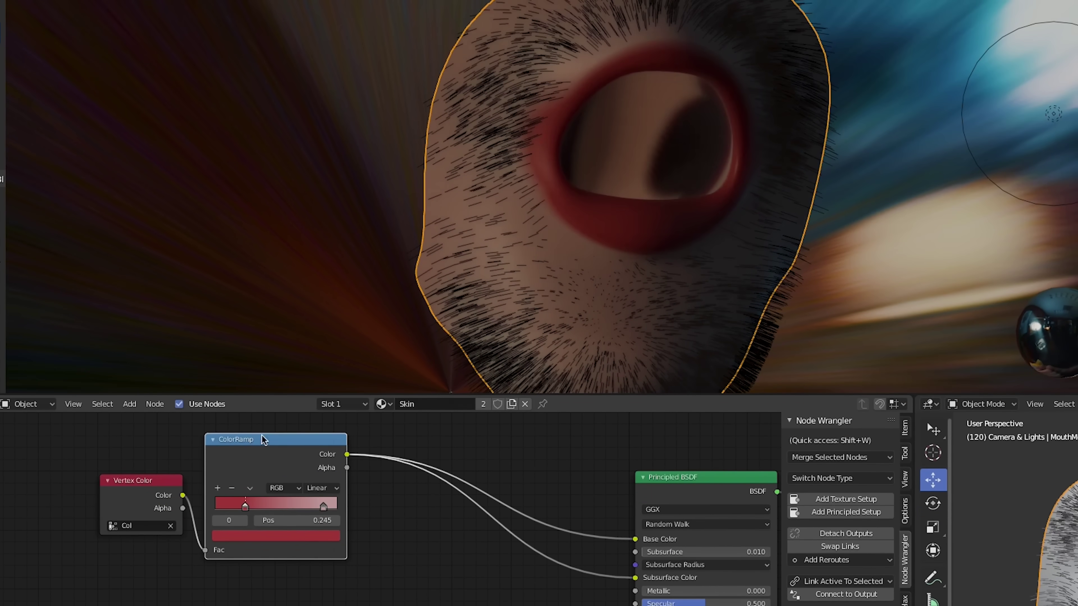
{"action": "left_click_drag", "start_coordinate": [263, 440], "coordinate": [461, 502]}
{"action": "left_click", "coordinate": [413, 589]}
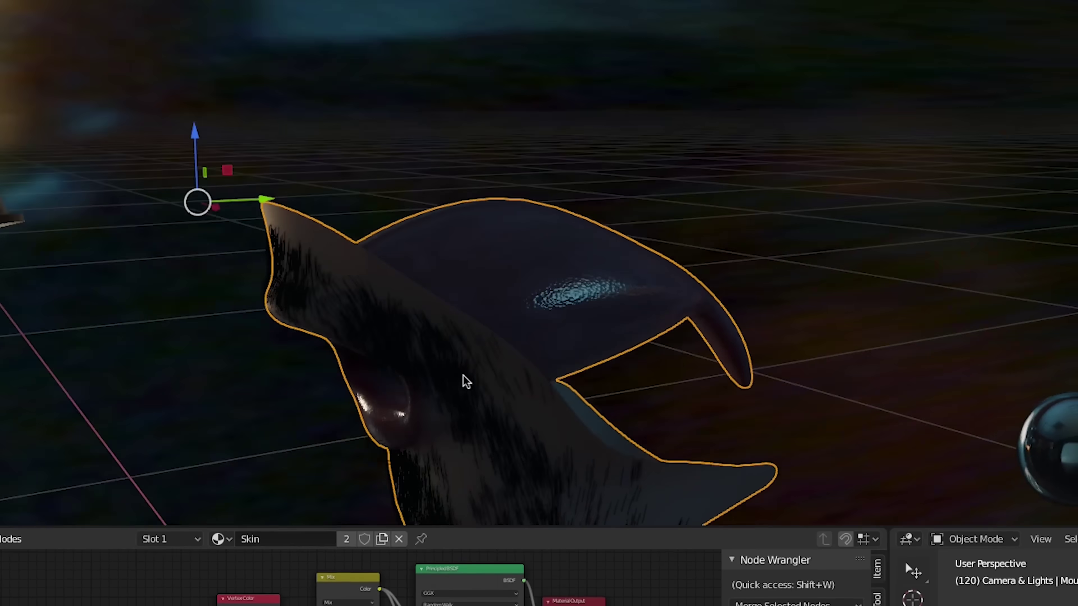
Add a basis and a second shape key to MouthMesh and set the second key's value to 1
{"action": "middle_click_drag", "start_coordinate": [464, 380], "coordinate": [488, 392]}
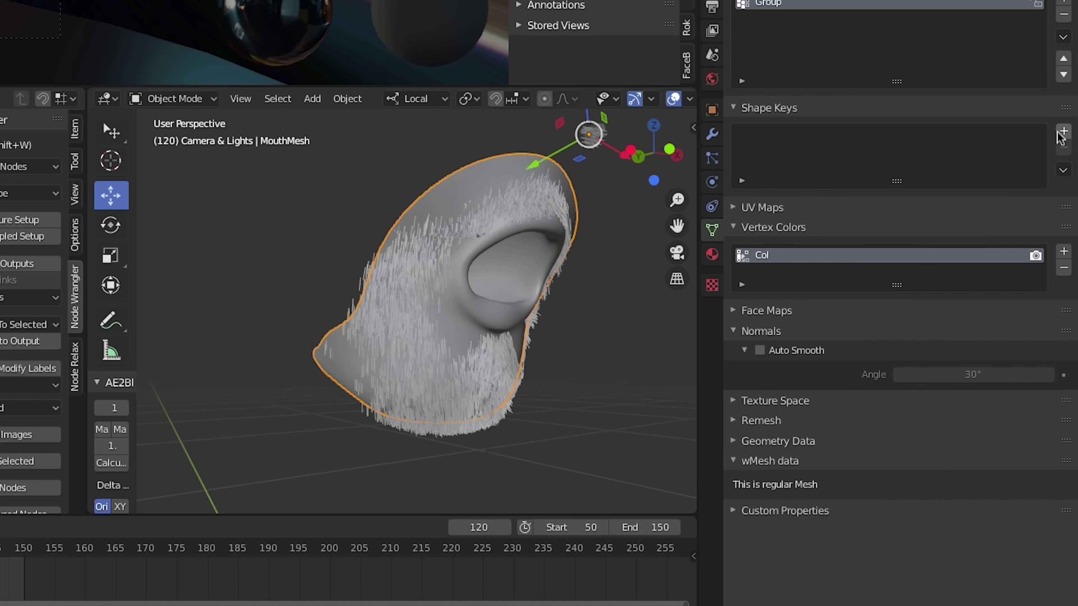
{"action": "left_click", "coordinate": [1064, 131]}
{"action": "left_click", "coordinate": [1063, 131]}
{"action": "left_click", "coordinate": [972, 256]}
{"action": "type", "text": "1"}
{"action": "key", "text": "Return"}
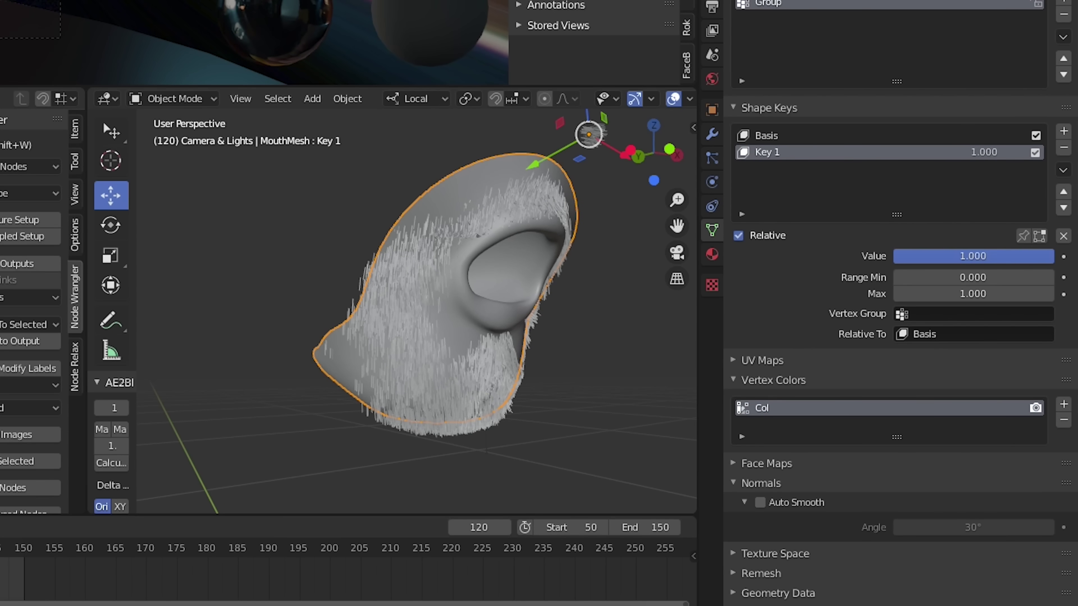
Move the lower mouth geometry of MouthMesh downward in the second shape key to stretch the mouth open
{"action": "key", "text": "Tab"}
{"action": "scroll", "coordinate": [474, 339], "scroll_direction": "down", "scroll_amount": 5}
{"action": "left_click_drag", "start_coordinate": [418, 261], "coordinate": [418, 346]}
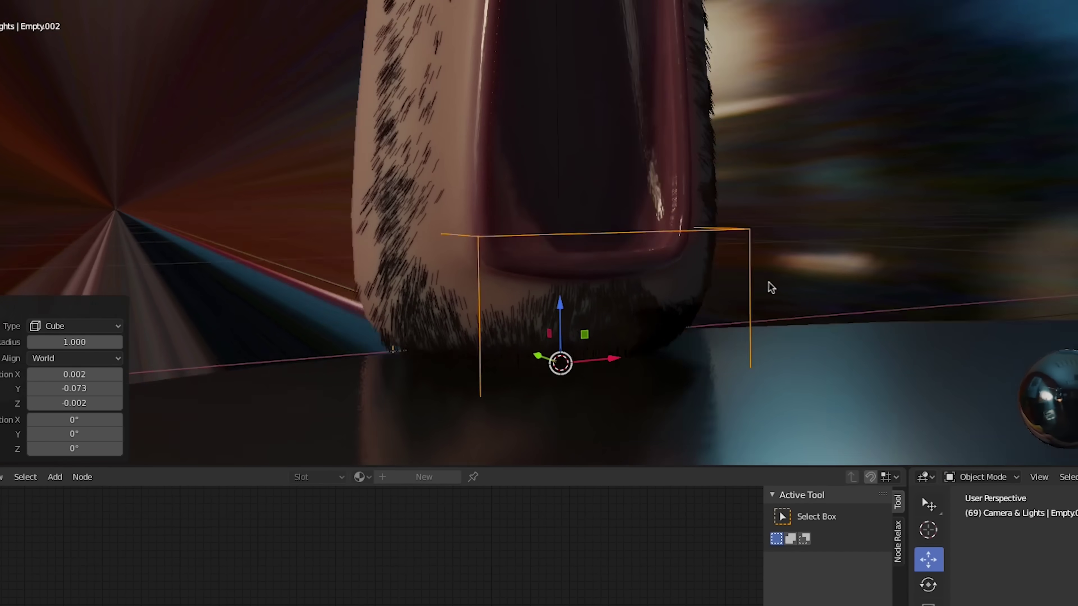
Hook the selected lower-jaw vertices of MouthMesh to the cube empty at the base of the mouth
{"action": "left_click", "coordinate": [637, 282]}
{"action": "key", "text": "Tab"}
{"action": "key", "text": "F3"}
{"action": "type", "text": "Hook to New Object"}
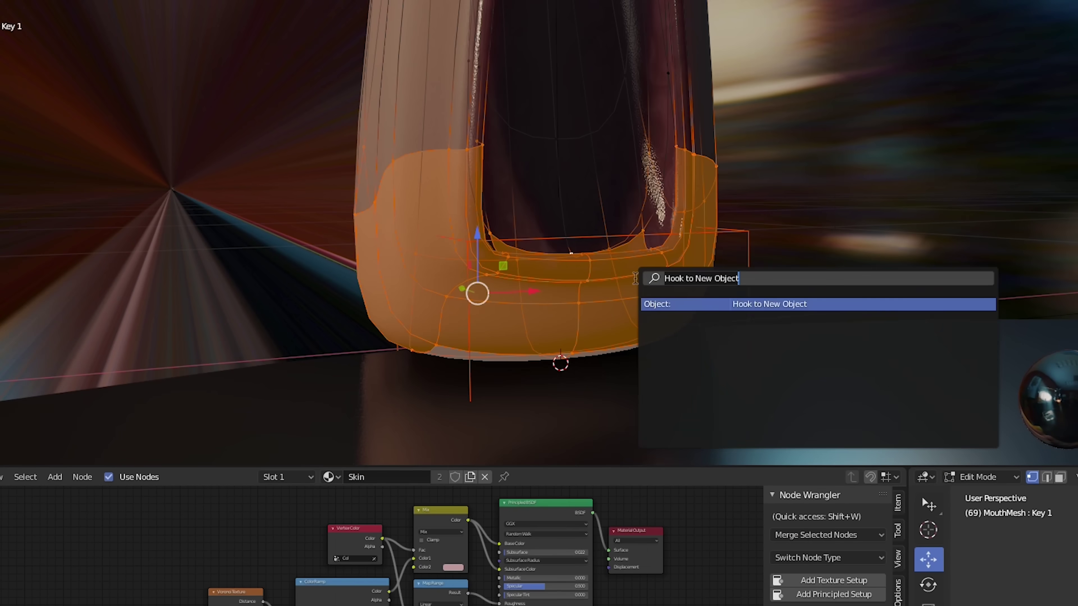
{"action": "key", "text": "Return"}
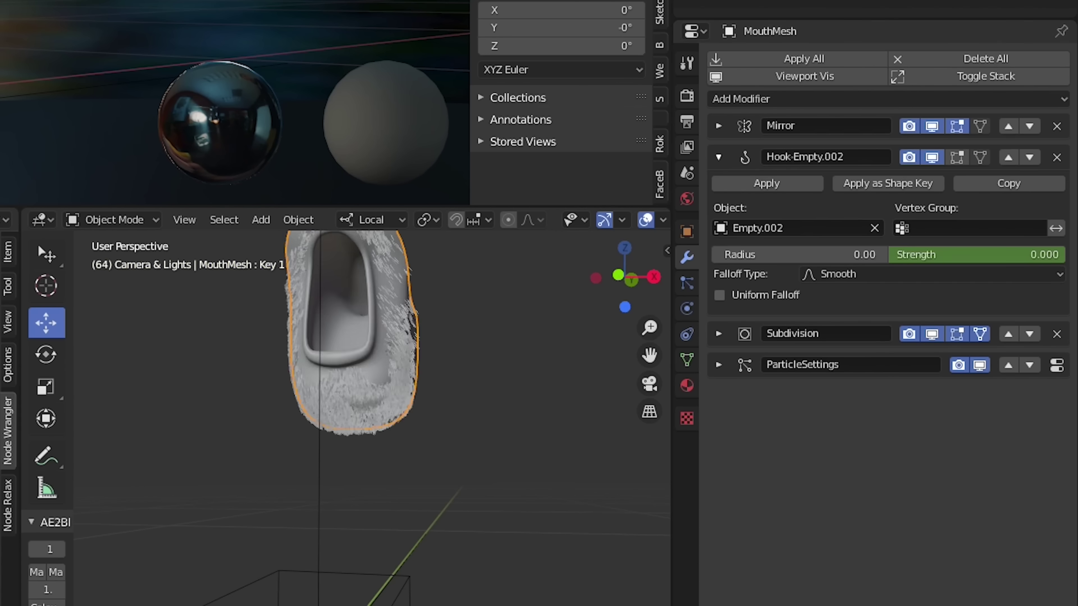
{"action": "key", "text": "BackSpace"}
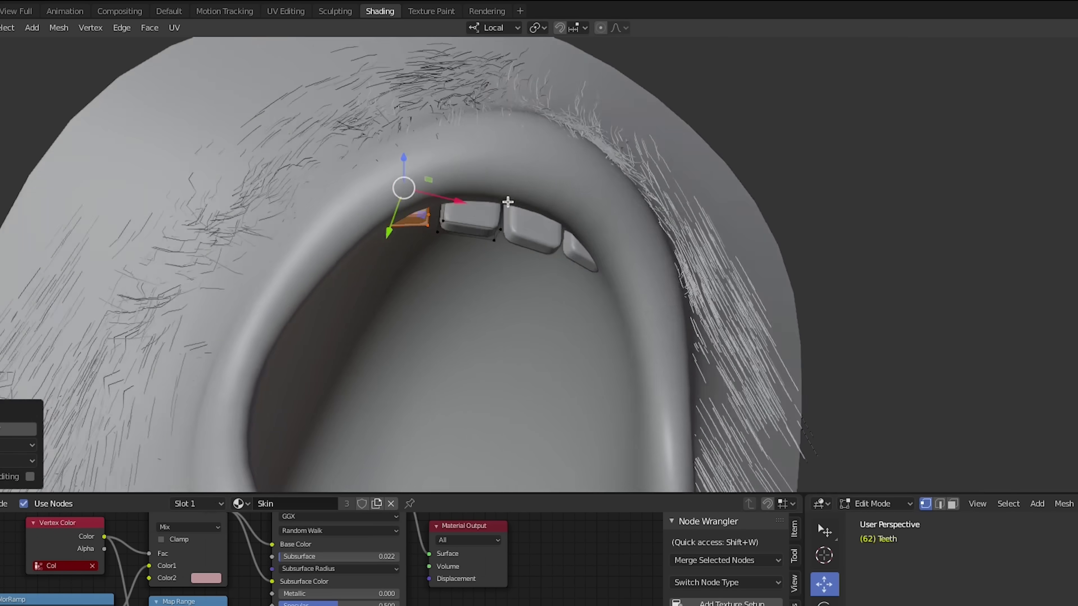
Arrange the teeth inside the mouth by moving, rotating and scaling the selected tooth geometry
{"action": "key", "text": "g"}
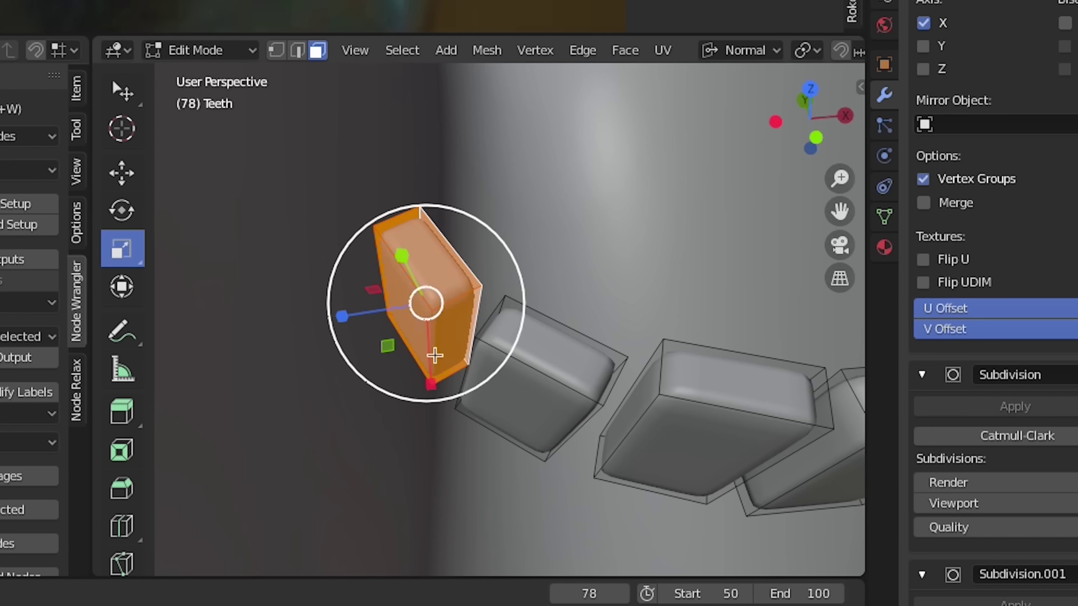
{"action": "key", "text": "r"}
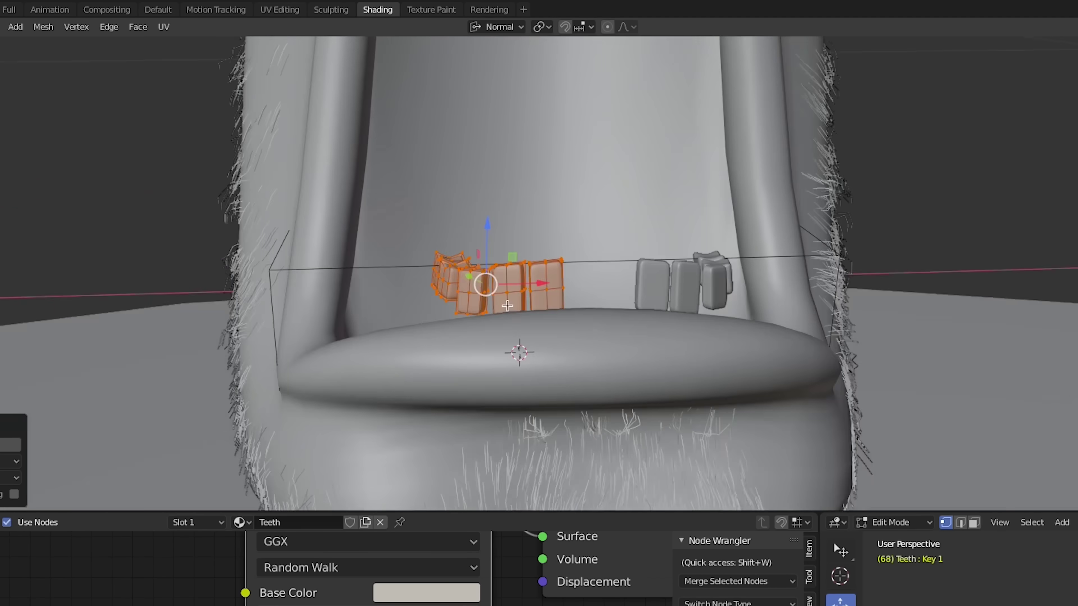
{"action": "key", "text": "s"}
{"action": "left_click", "coordinate": [518, 338]}
{"action": "middle_click_drag", "start_coordinate": [519, 337], "coordinate": [424, 276]}
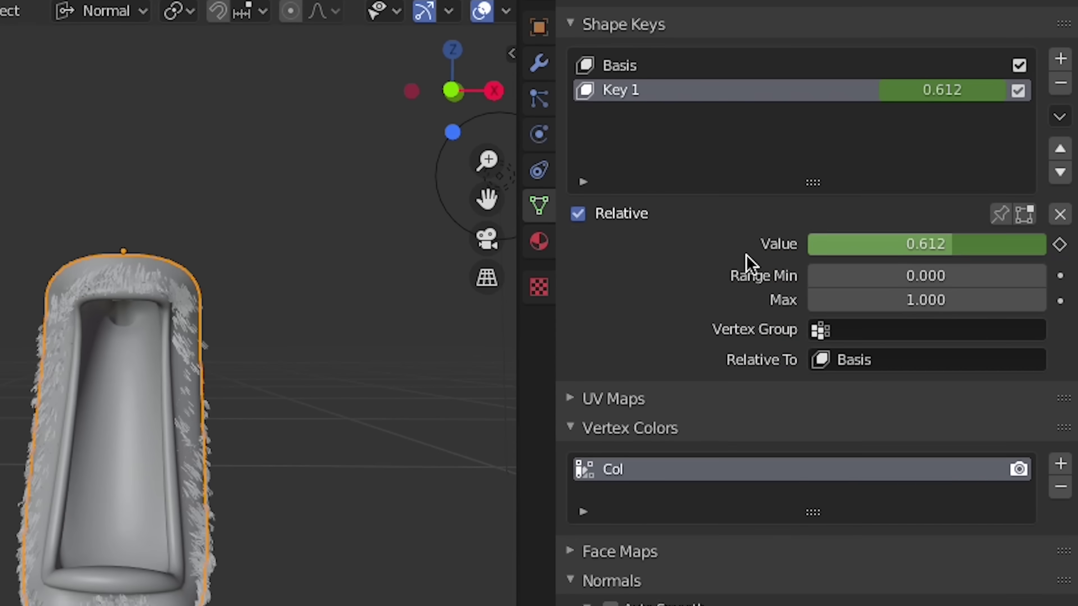
Copy MouthMesh's shape key value as a new driver and paste it onto the Teeth shape key's value
{"action": "right_click", "coordinate": [939, 250]}
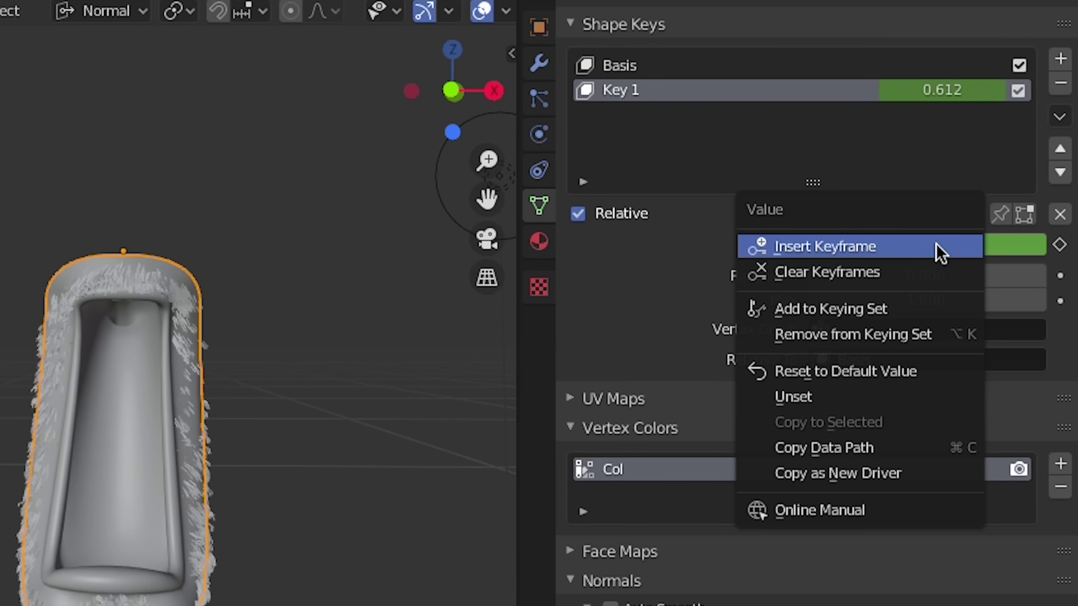
{"action": "left_click", "coordinate": [890, 479]}
{"action": "left_click", "coordinate": [123, 294]}
{"action": "right_click", "coordinate": [918, 199]}
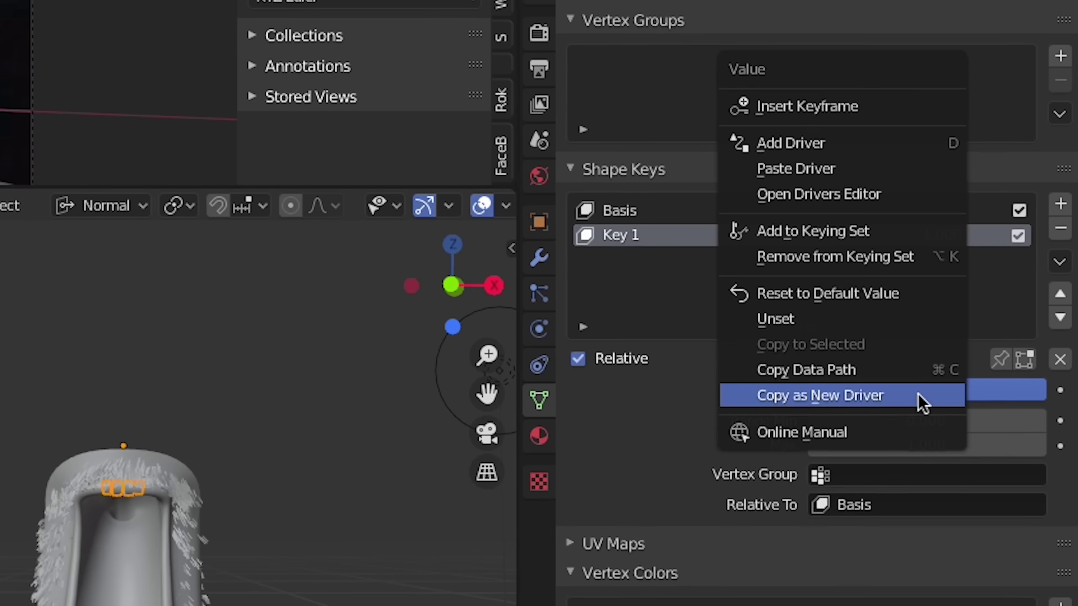
{"action": "left_click", "coordinate": [904, 168]}
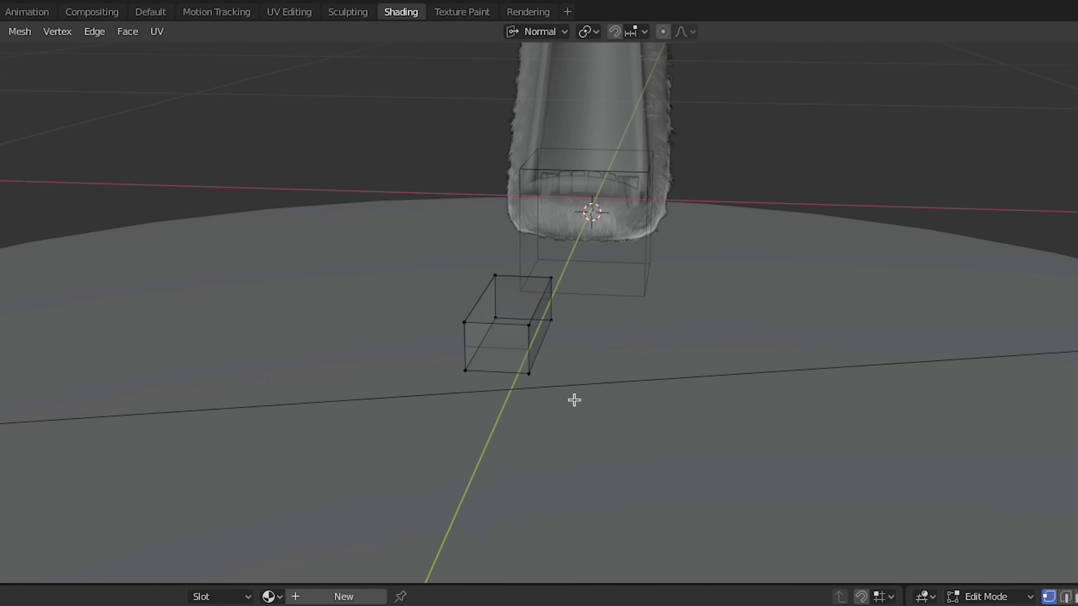
Extrude the small box into a long segmented bar, with a last segment of about 0.072, and leave Edit Mode
{"action": "middle_click_drag", "start_coordinate": [552, 200], "coordinate": [600, 269]}
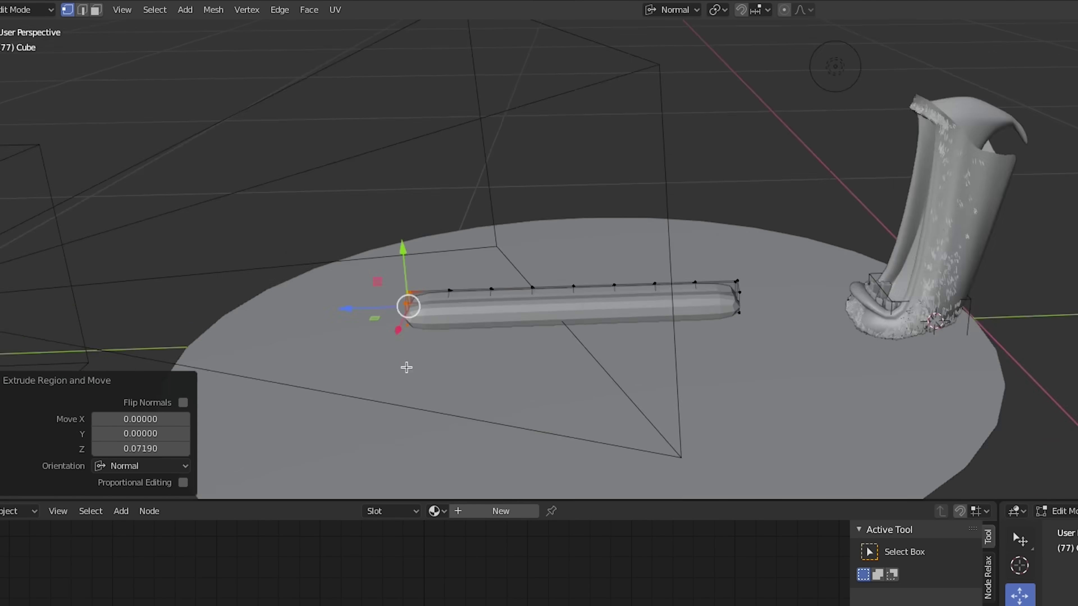
{"action": "middle_click_drag", "start_coordinate": [404, 366], "coordinate": [739, 283]}
{"action": "key", "text": "Tab"}
{"action": "scroll", "coordinate": [621, 277], "scroll_direction": "up", "scroll_amount": 5}
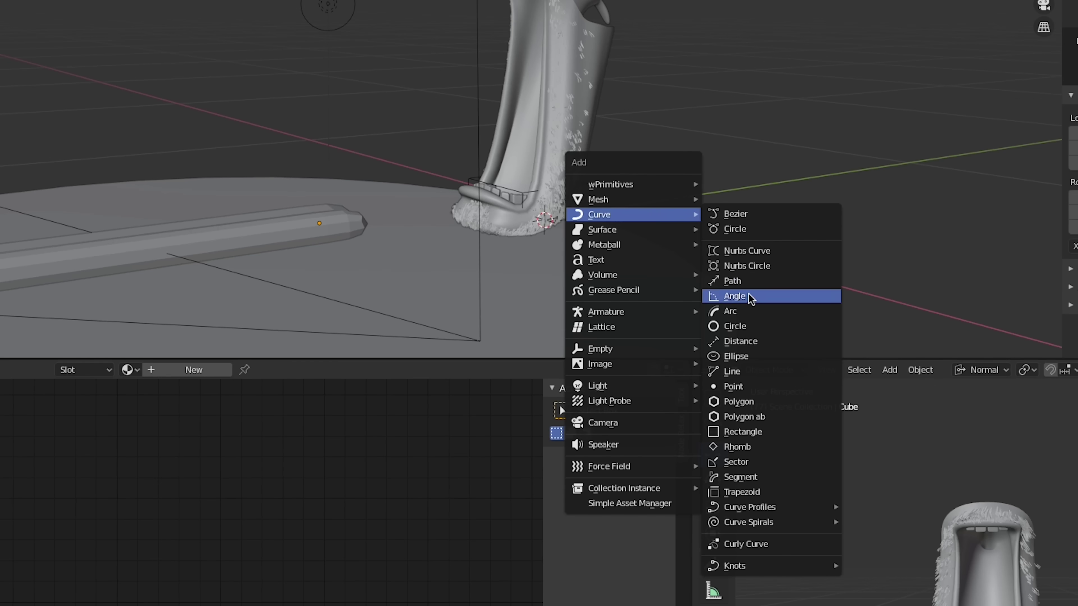
Add a path curve, extrude its control points into a square spiral in side view, and leave Edit Mode
{"action": "left_click", "coordinate": [749, 295]}
{"action": "middle_click_drag", "start_coordinate": [754, 283], "coordinate": [450, 222]}
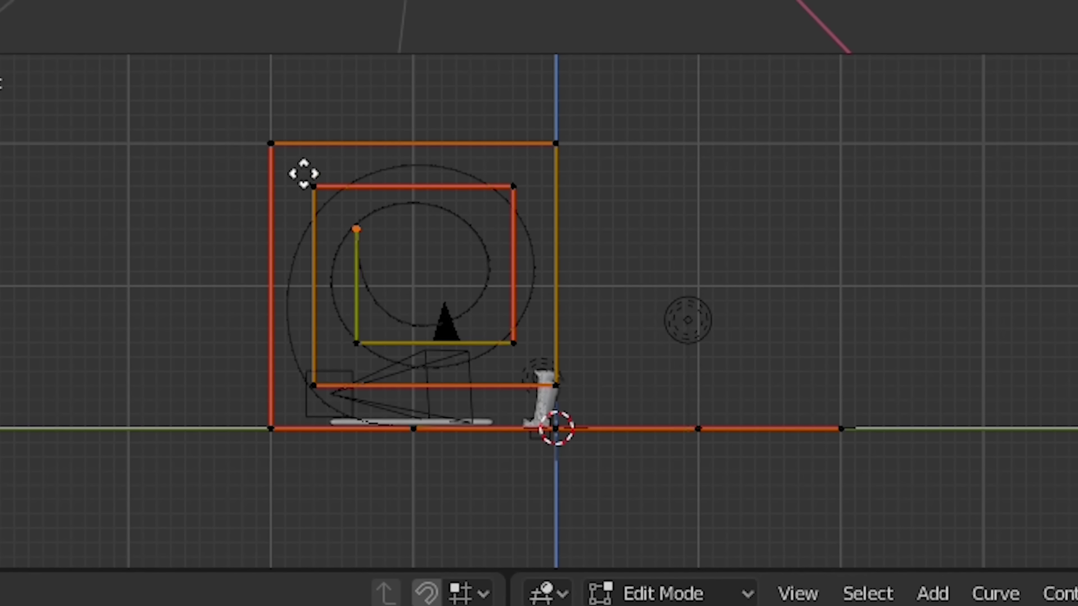
{"action": "left_click", "coordinate": [411, 255]}
{"action": "key", "text": "Tab"}
{"action": "scroll", "coordinate": [489, 332], "scroll_direction": "down", "scroll_amount": 3}
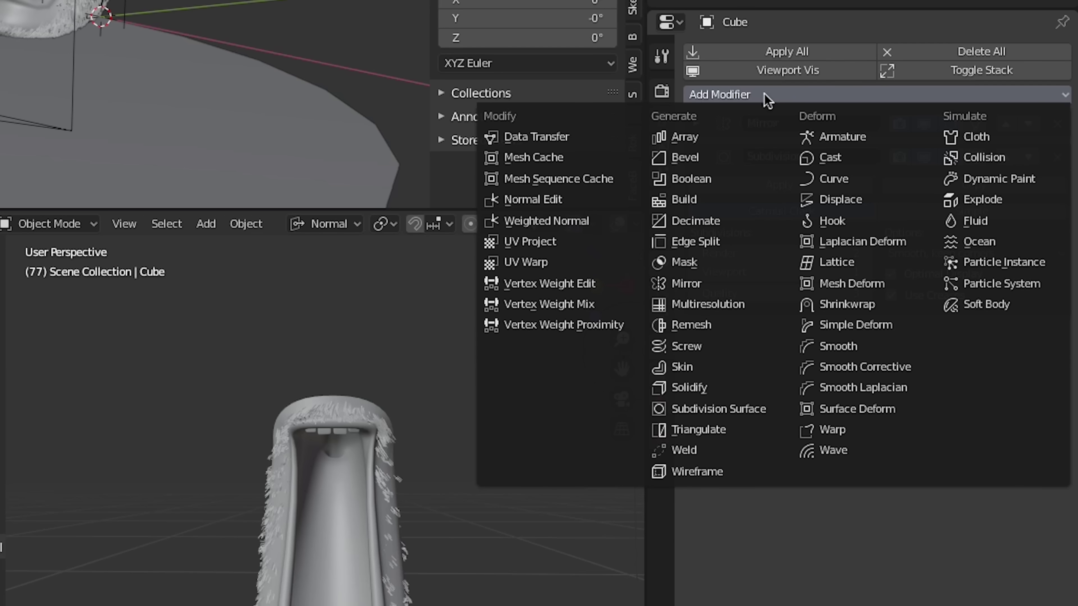
Add a Curve modifier to the long bar with NurbsPath as its object and -Y as the deformation axis
{"action": "left_click", "coordinate": [850, 179]}
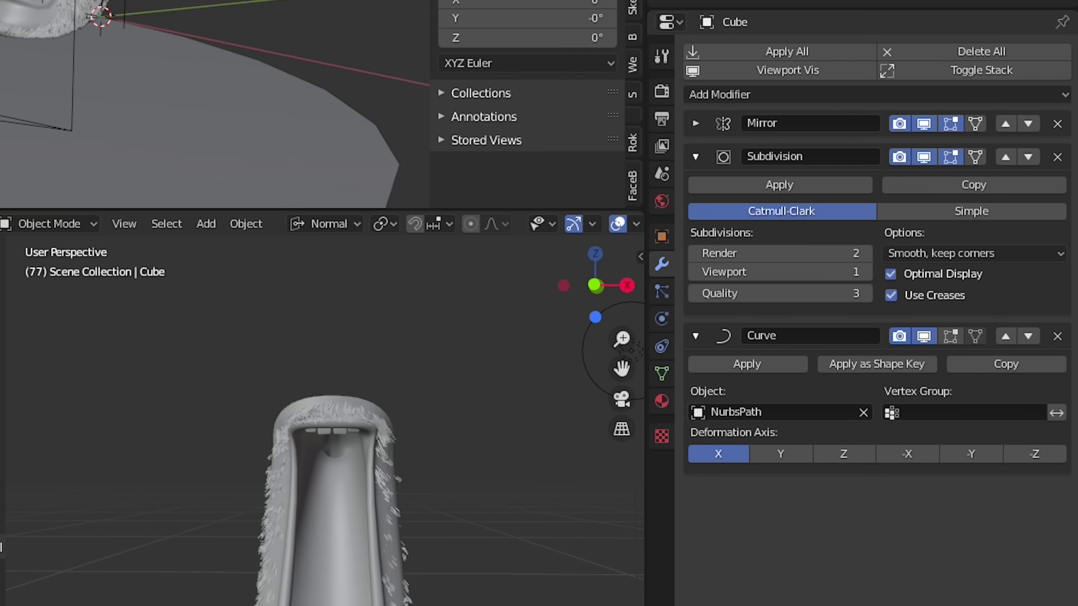
{"action": "left_click_drag", "start_coordinate": [803, 459], "coordinate": [922, 453]}
{"action": "left_click_drag", "start_coordinate": [922, 452], "coordinate": [971, 454]}
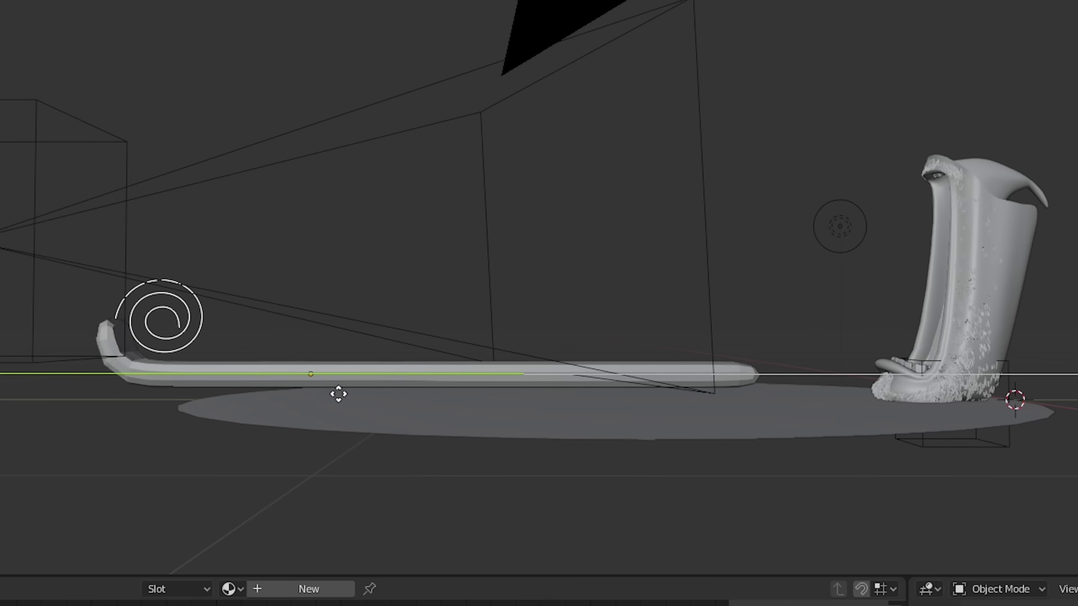
Slide the spiral path along its Y axis to roll up the bar, and show the transform values of its selected control points
{"action": "middle_click_drag", "start_coordinate": [555, 403], "coordinate": [501, 309]}
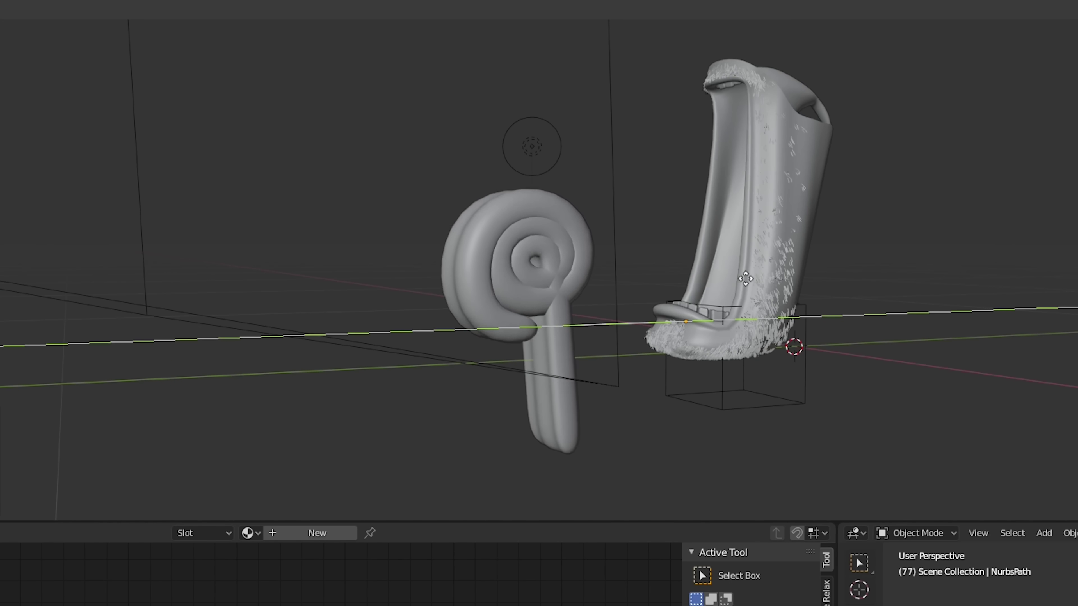
{"action": "left_click", "coordinate": [555, 305]}
{"action": "middle_click_drag", "start_coordinate": [536, 290], "coordinate": [476, 297]}
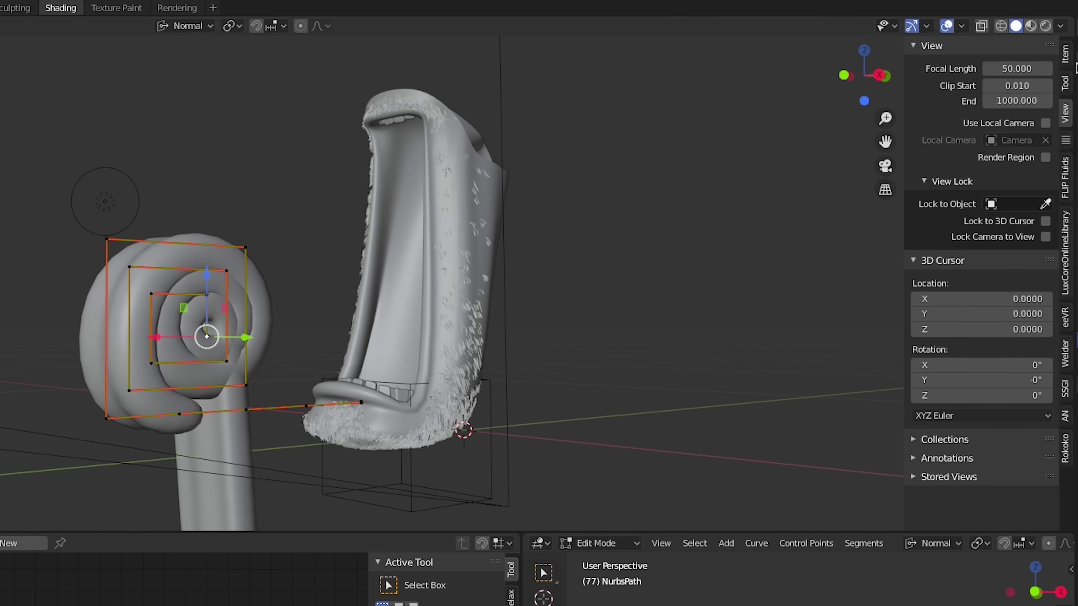
{"action": "left_click", "coordinate": [1066, 56]}
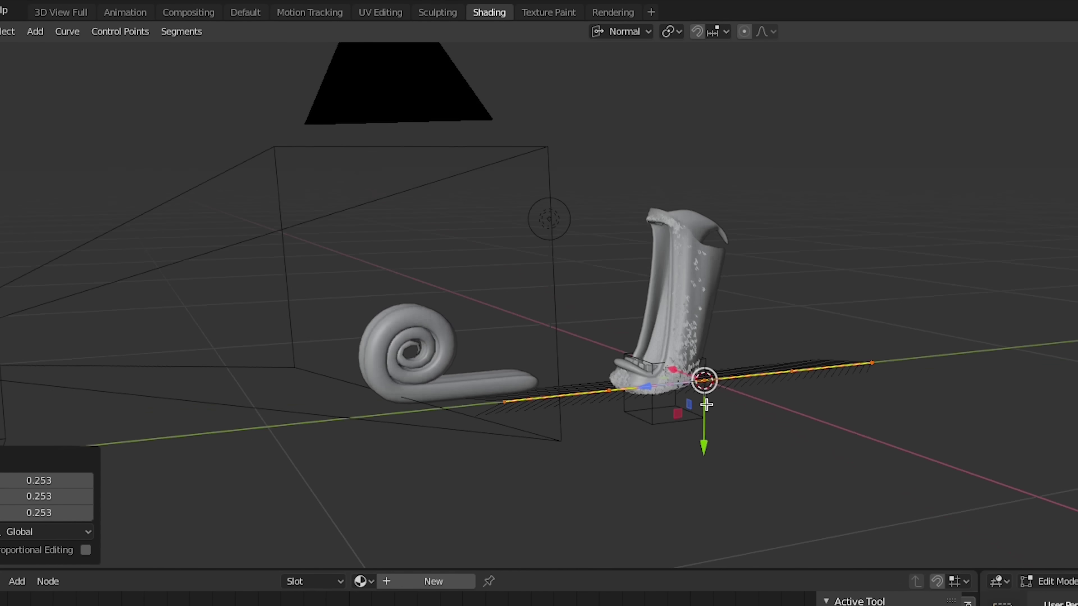
Move a second path alongside the rolled bar and reshape its control points over the lower lip and up into the mouth
{"action": "key", "text": "g"}
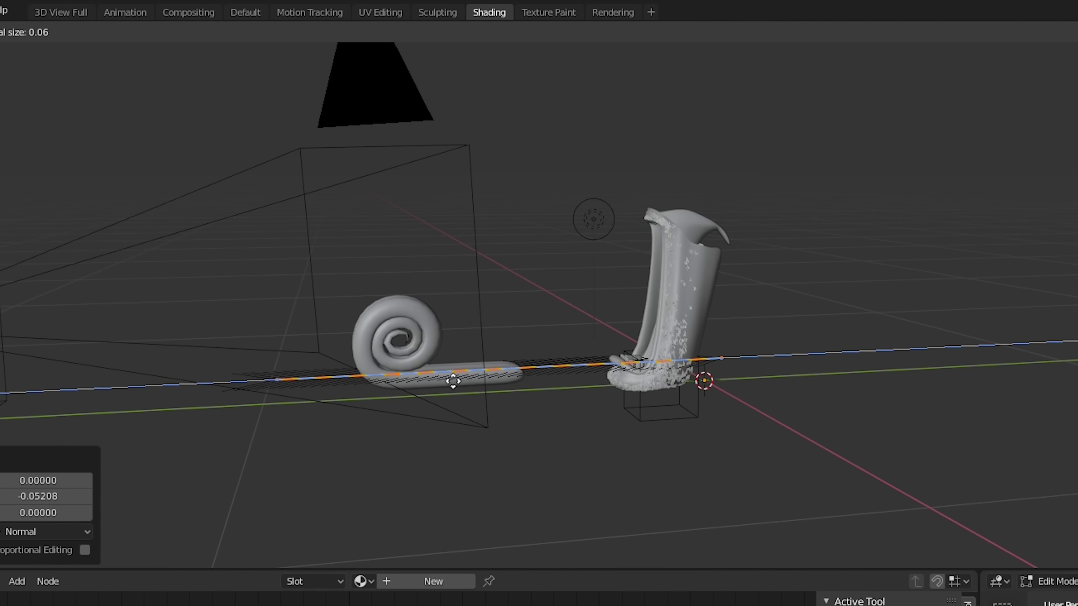
{"action": "left_click", "coordinate": [830, 397]}
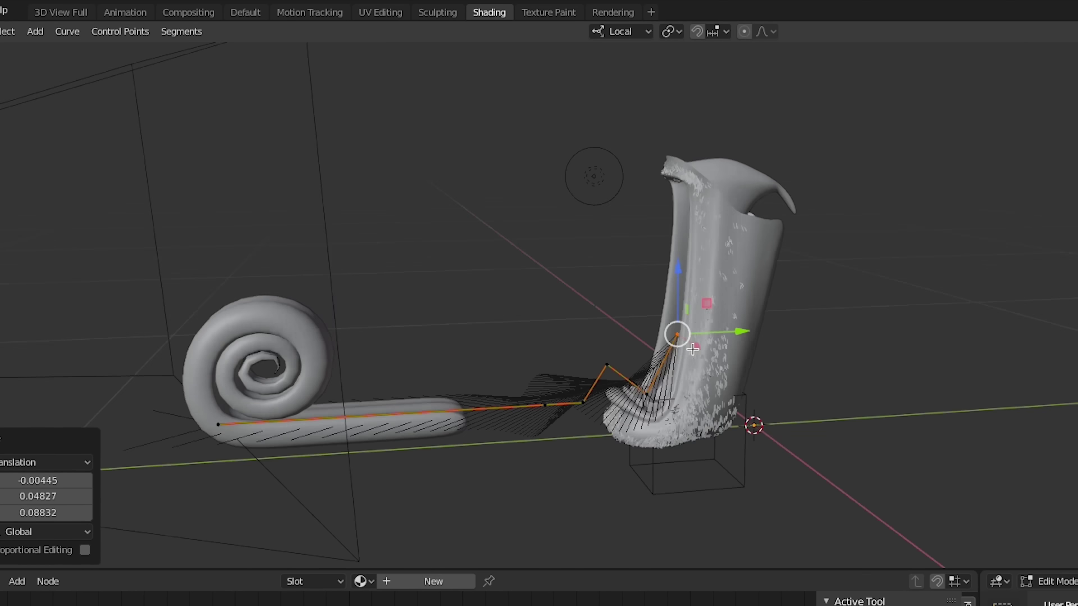
{"action": "left_click_drag", "start_coordinate": [699, 430], "coordinate": [630, 336]}
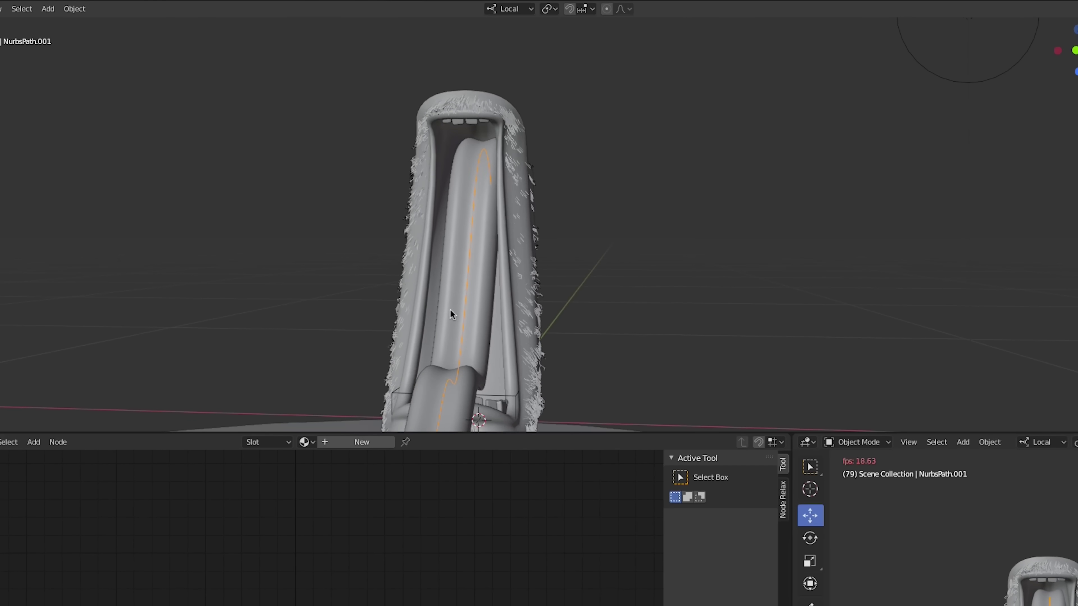
{"action": "middle_click_drag", "start_coordinate": [451, 309], "coordinate": [569, 332]}
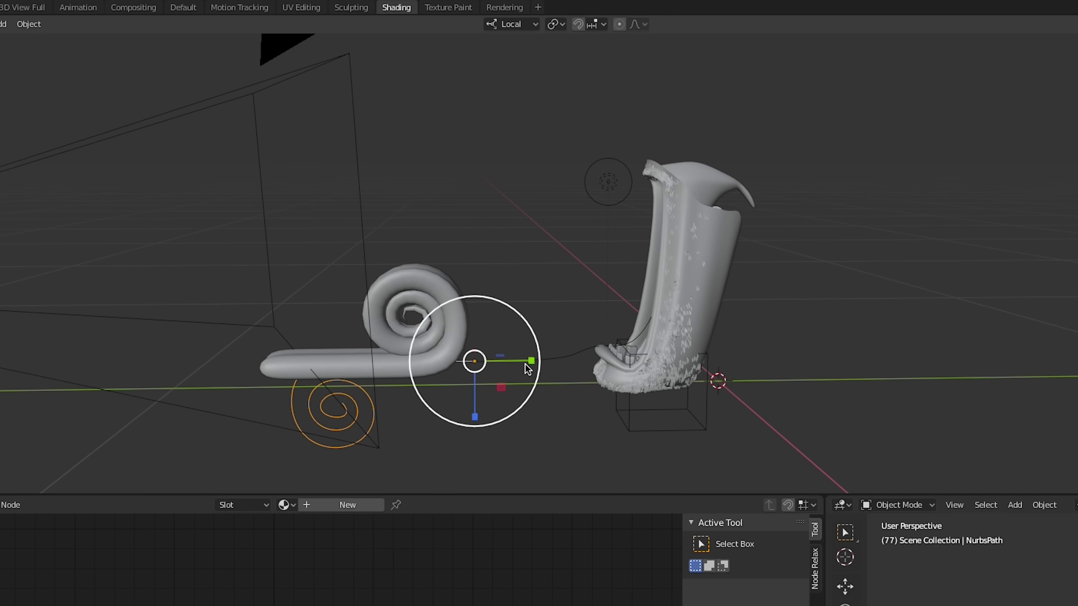
Scale the spiral path along its local Y axis and slide it along that axis to roll the tongue out of the mouth
{"action": "left_click_drag", "start_coordinate": [525, 364], "coordinate": [263, 366]}
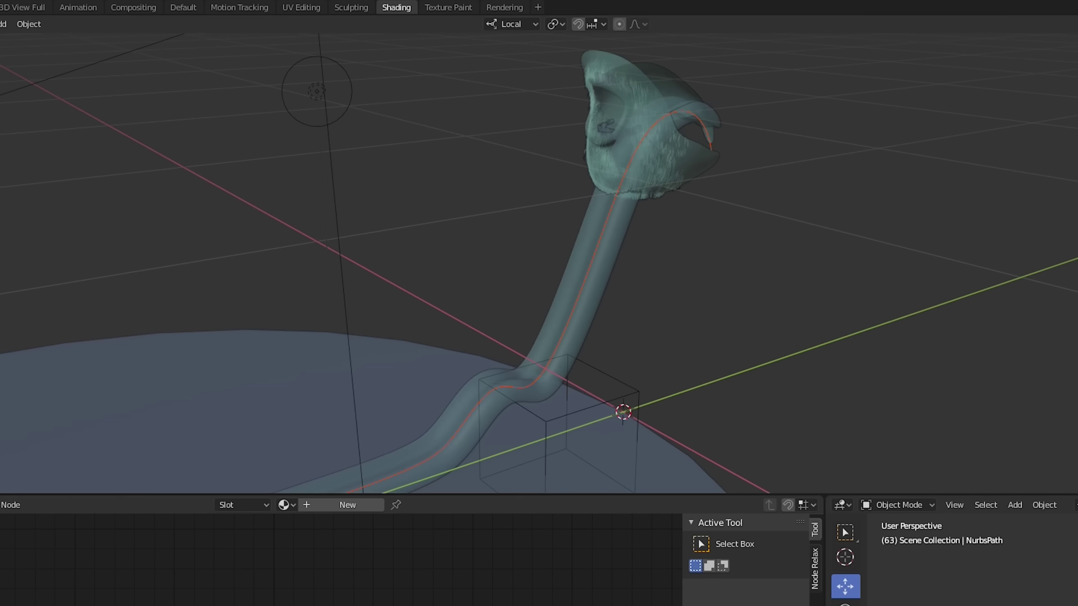
{"action": "mouse_move", "coordinate": [527, 297]}
{"action": "middle_mouse_down"}
{"action": "mouse_move", "coordinate": [512, 306]}
{"action": "mouse_move", "coordinate": [547, 292]}
{"action": "middle_mouse_up"}
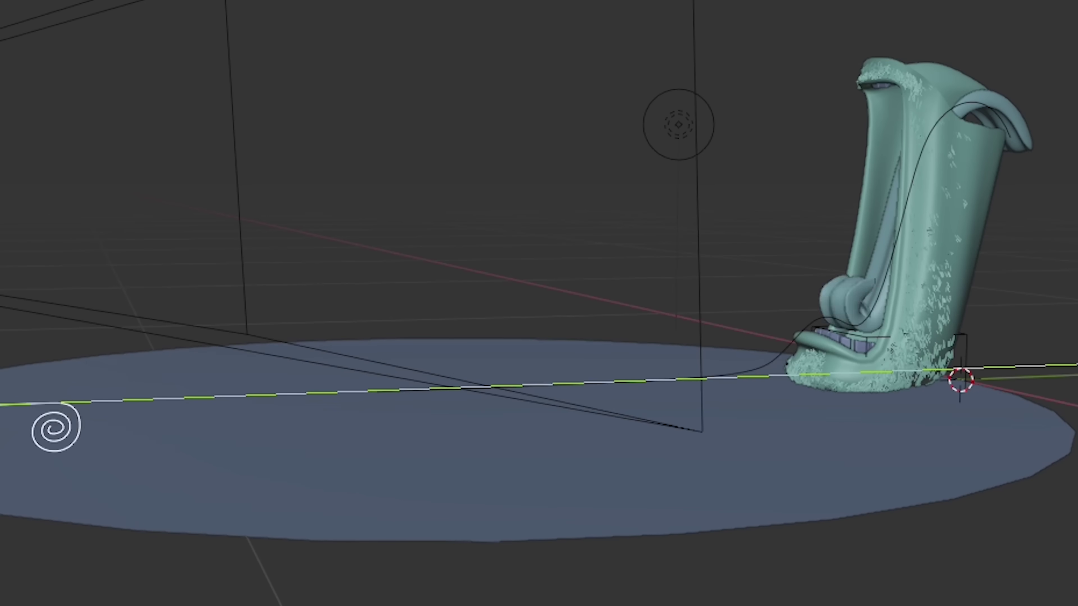
{"action": "key", "text": "g"}
{"action": "left_click", "coordinate": [501, 340]}
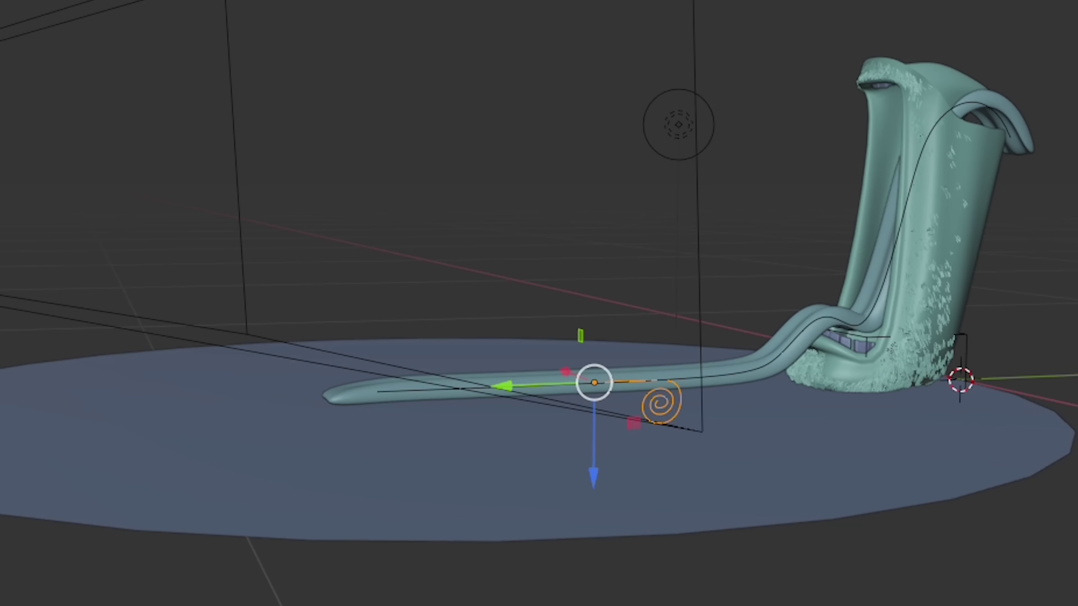
{"action": "key", "text": "g"}
{"action": "key", "text": "Escape"}
Add a Wave modifier to the teeth and pick its start position object from the scene near the lower teeth
{"action": "scroll", "coordinate": [673, 374], "scroll_direction": "up", "scroll_amount": 3}
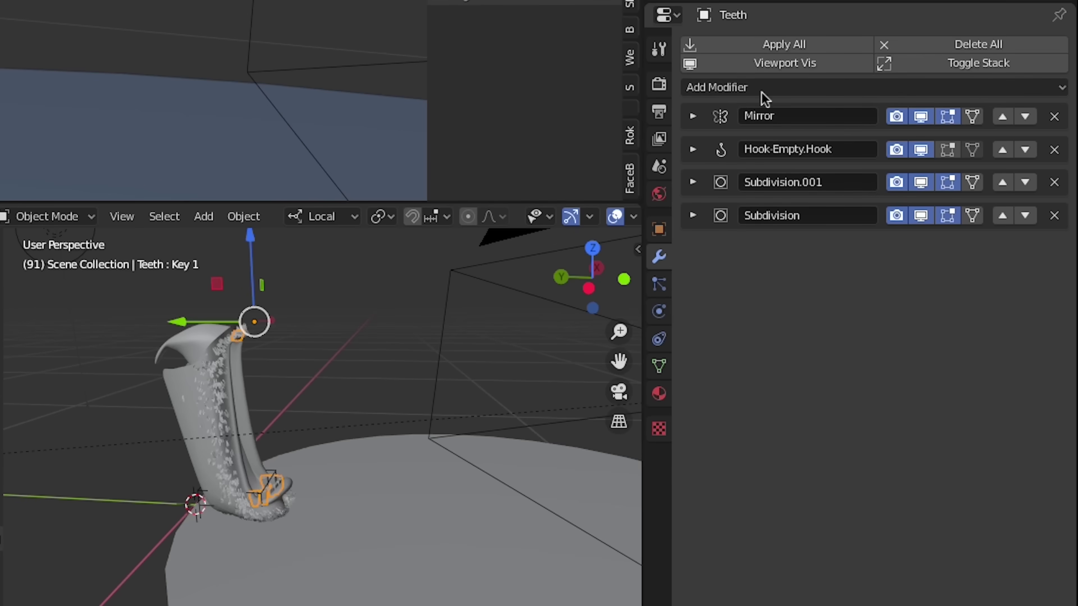
{"action": "left_click", "coordinate": [764, 88]}
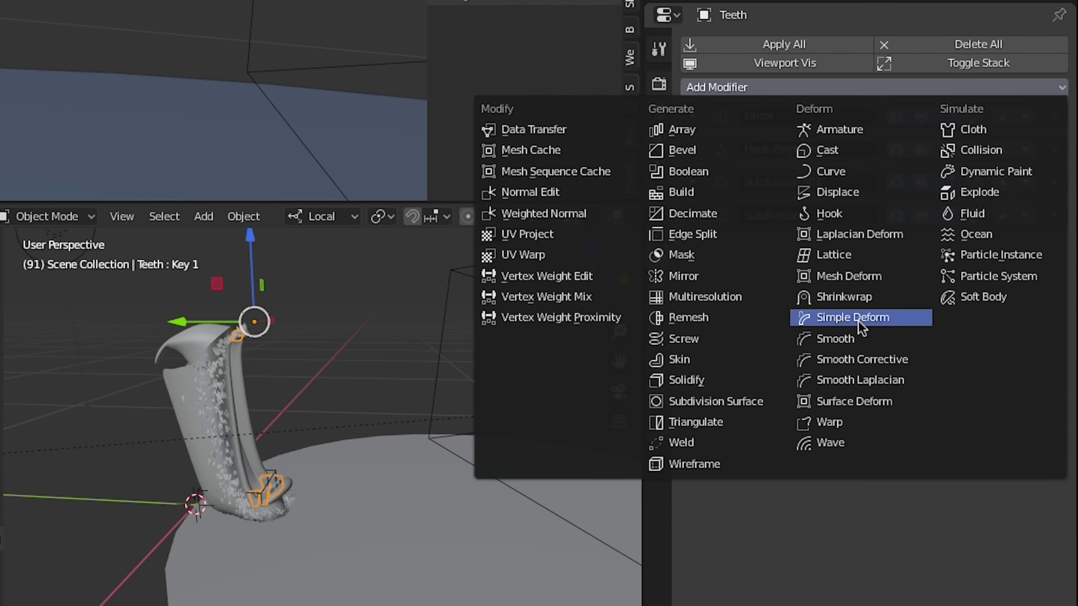
{"action": "left_click", "coordinate": [857, 446]}
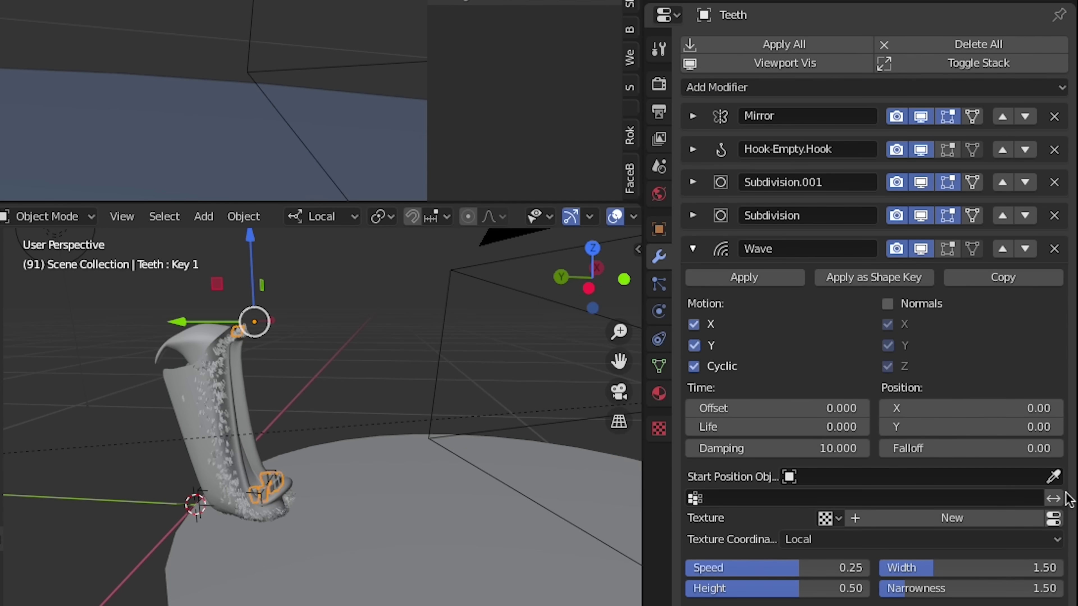
{"action": "left_click", "coordinate": [1057, 477]}
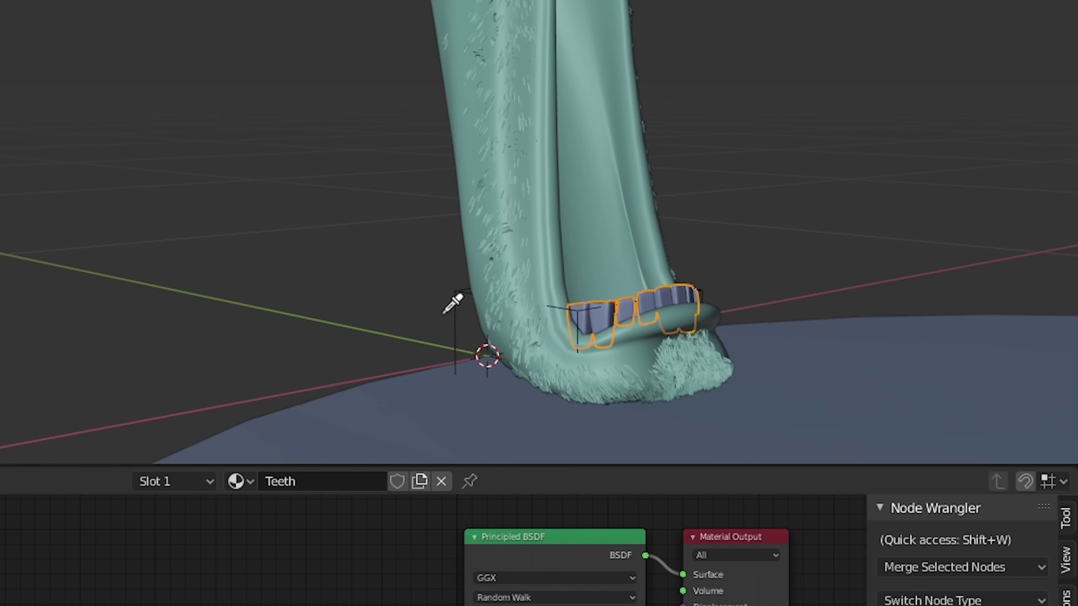
{"action": "left_click", "coordinate": [638, 291]}
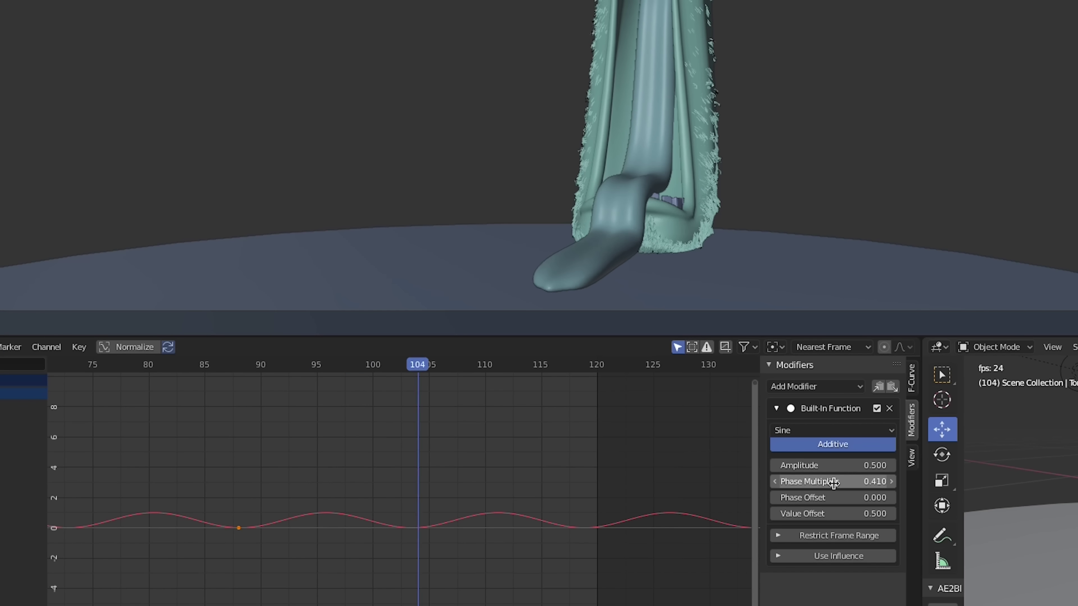
Lower the phase multiplier of the sine function modifier on the tongue's animation curve and open its amplitude for editing
{"action": "left_click_drag", "start_coordinate": [834, 482], "coordinate": [823, 482]}
{"action": "double_click", "coordinate": [838, 467]}
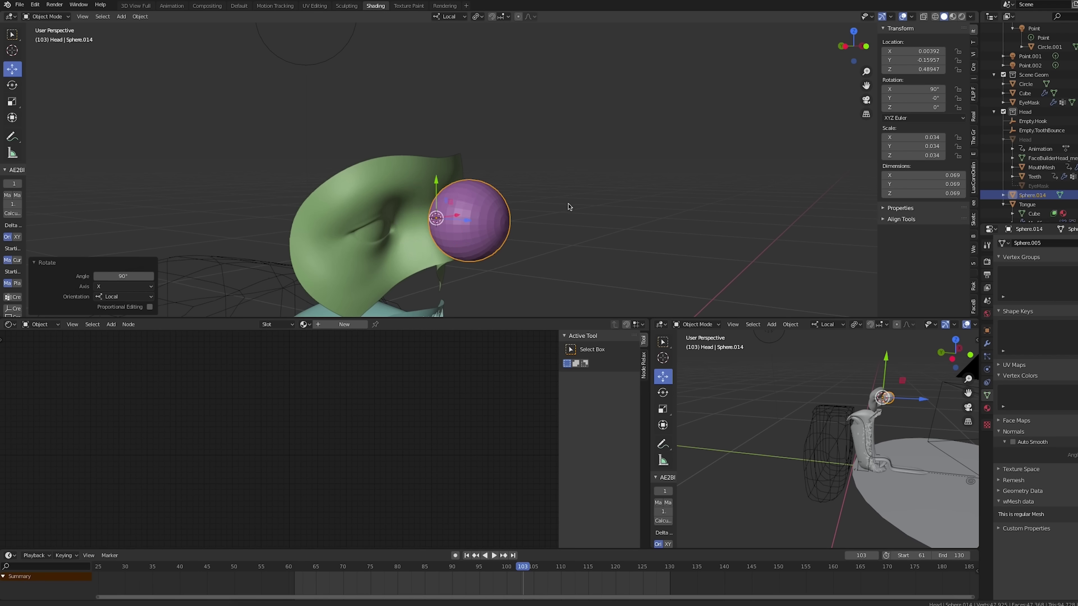
Stretch the eyeball's selected front half far out of the head along its local Z axis on shape key Key 1
{"action": "mouse_move", "coordinate": [568, 207]}
{"action": "middle_mouse_down"}
{"action": "mouse_move", "coordinate": [568, 216]}
{"action": "mouse_move", "coordinate": [588, 213]}
{"action": "middle_mouse_up"}
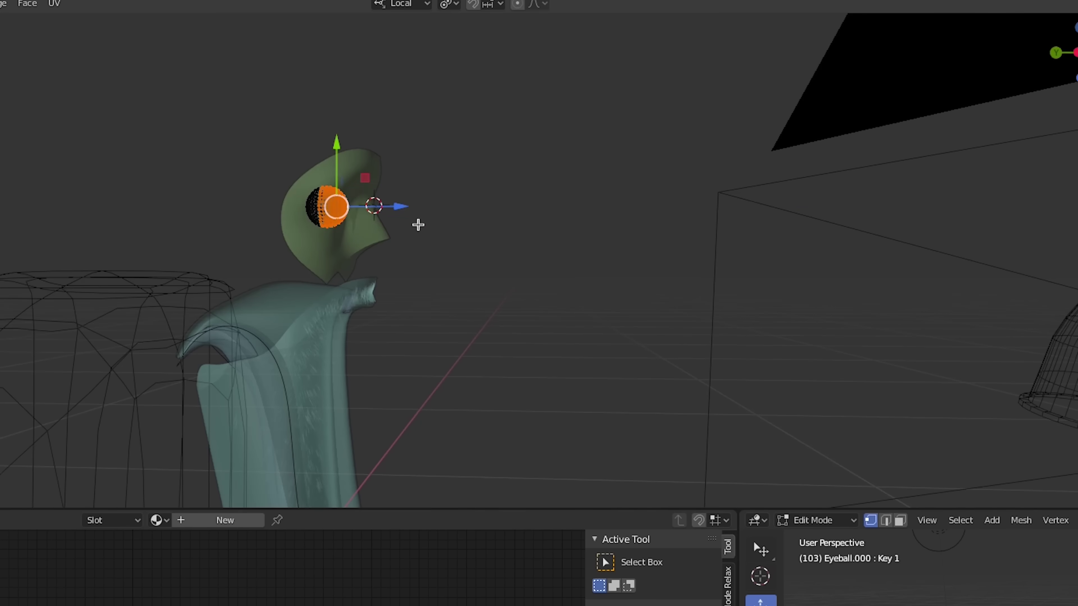
{"action": "key", "text": "g"}
{"action": "key", "text": "z"}
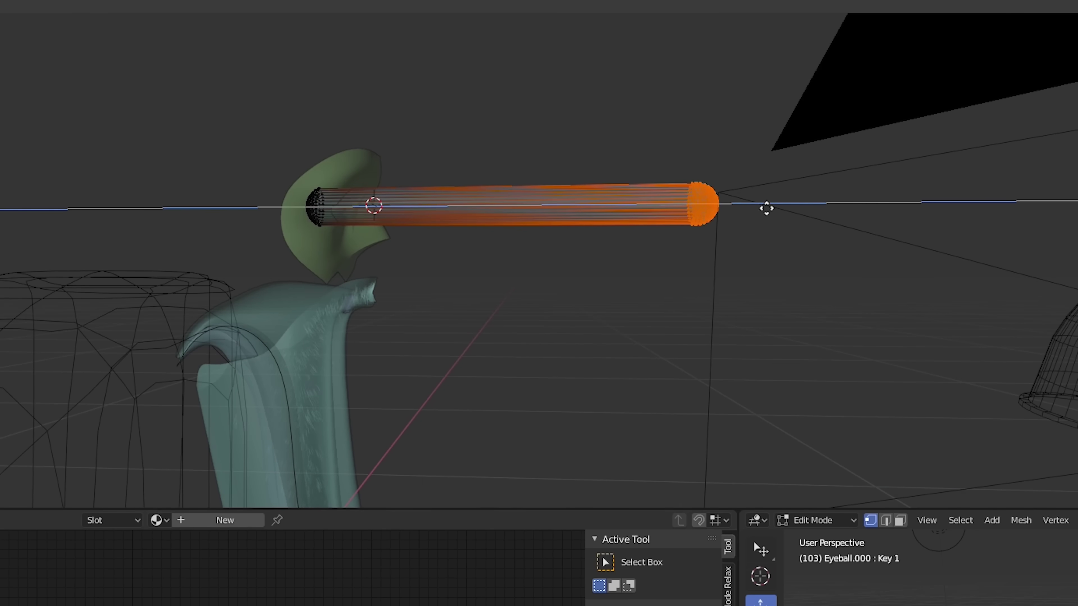
{"action": "left_click", "coordinate": [765, 207]}
Add loop cuts across the stretched eyeball tube, trying 5 cuts before lowering the number
{"action": "middle_click_drag", "start_coordinate": [765, 207], "coordinate": [707, 313]}
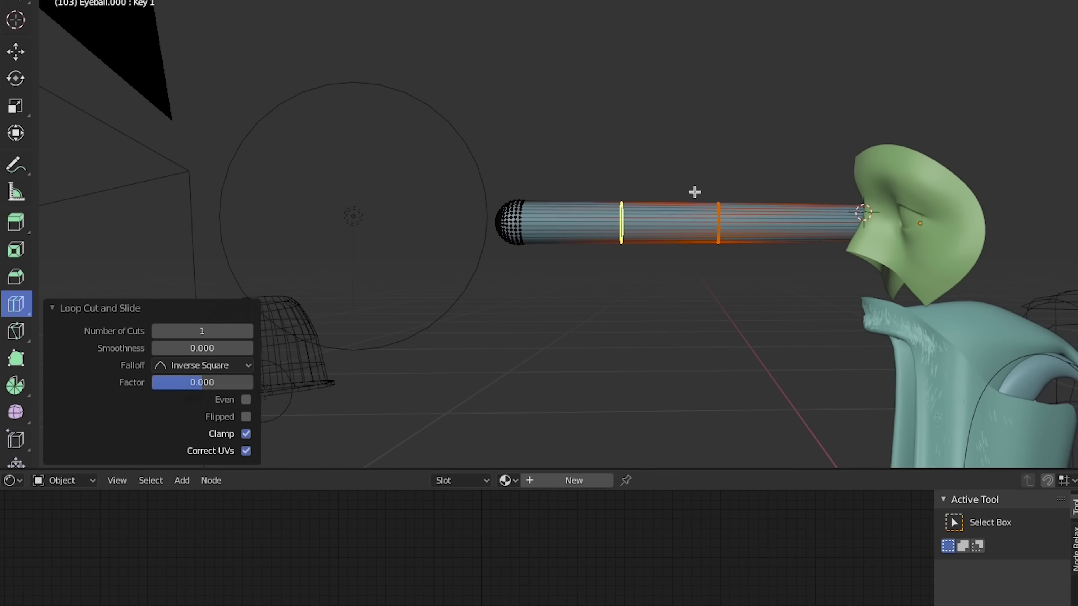
{"action": "left_click", "coordinate": [247, 332]}
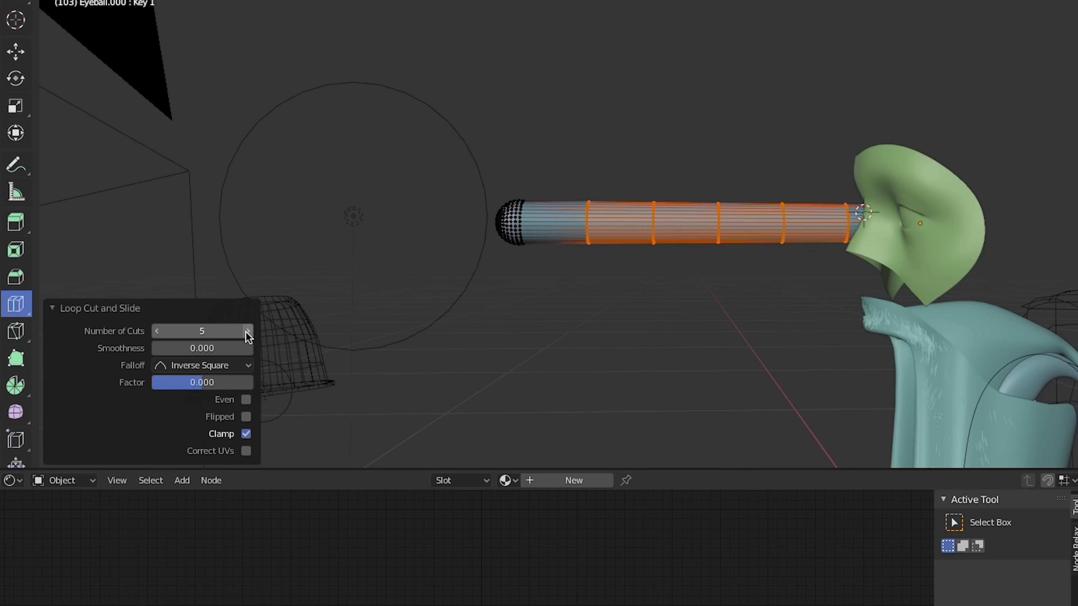
{"action": "left_click", "coordinate": [155, 332]}
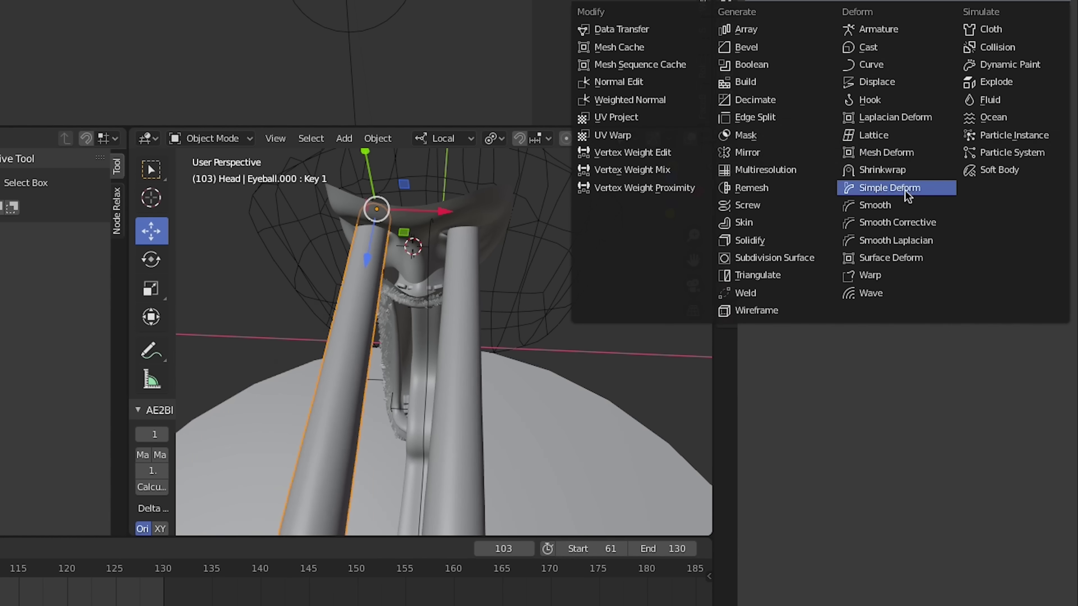
Add a Simple Deform modifier to the stretched eyeball, switch it to Bend and adjust its angle
{"action": "left_click", "coordinate": [851, 183]}
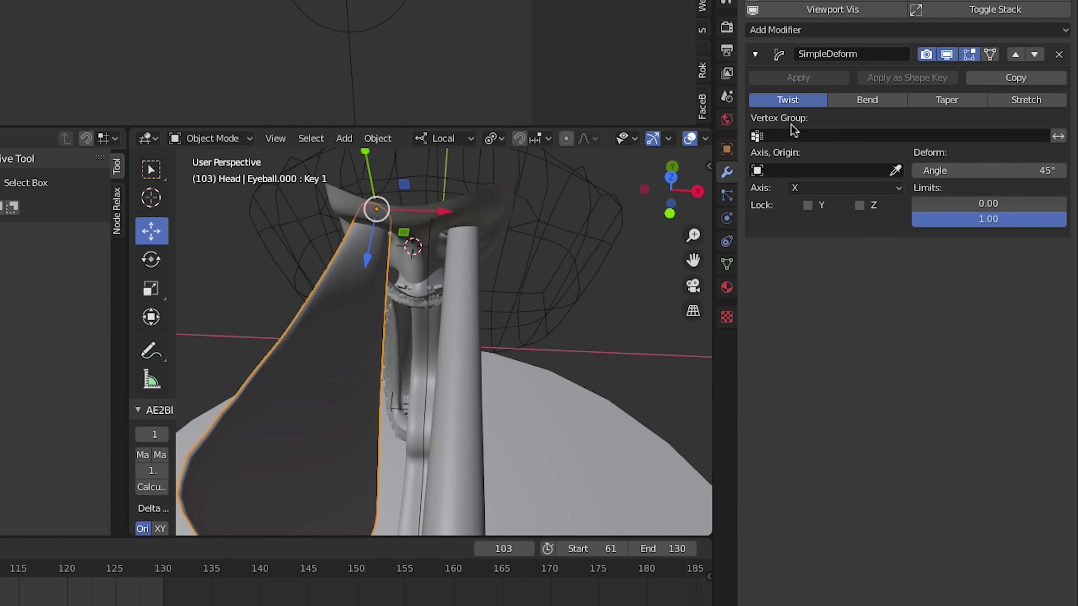
{"action": "left_click", "coordinate": [885, 102]}
{"action": "left_click_drag", "start_coordinate": [989, 170], "coordinate": [900, 170]}
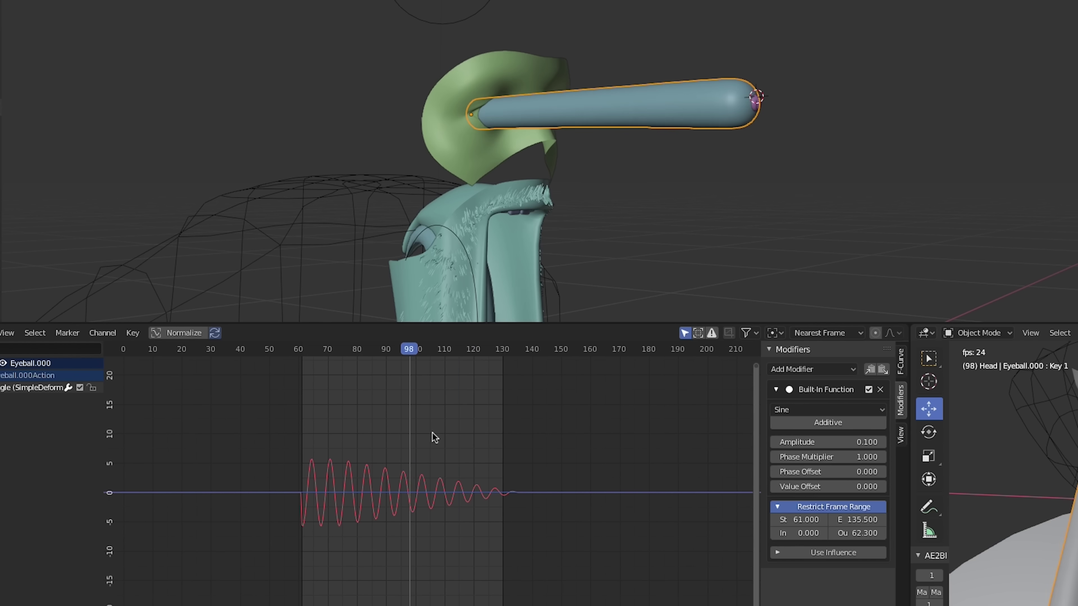
Play the animation while setting the bend angle's sine modifier to start at frame 100 and end at 140.9, and lower its phase multiplier
{"action": "key", "text": "space"}
{"action": "left_click_drag", "start_coordinate": [800, 520], "coordinate": [813, 520]}
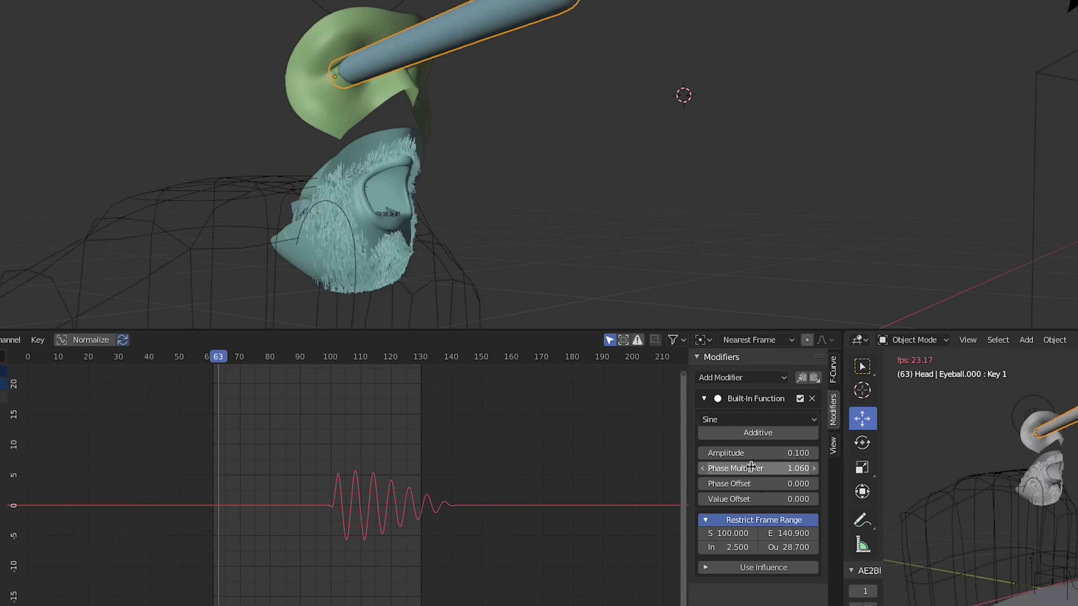
{"action": "left_click_drag", "start_coordinate": [741, 470], "coordinate": [729, 469]}
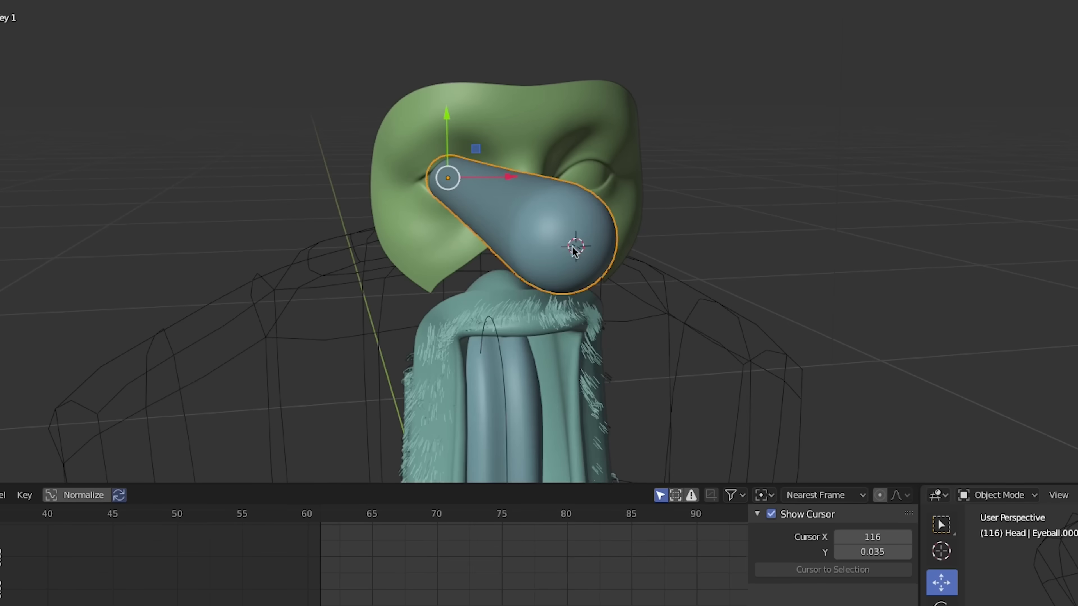
Add a UV sphere with 32 segments and 16 rings at the 3D cursor on the eyeball's tip and scale it down into a pupil
{"action": "key", "text": "shift+a"}
{"action": "mouse_move", "coordinate": [578, 242]}
{"action": "left_click", "coordinate": [642, 290]}
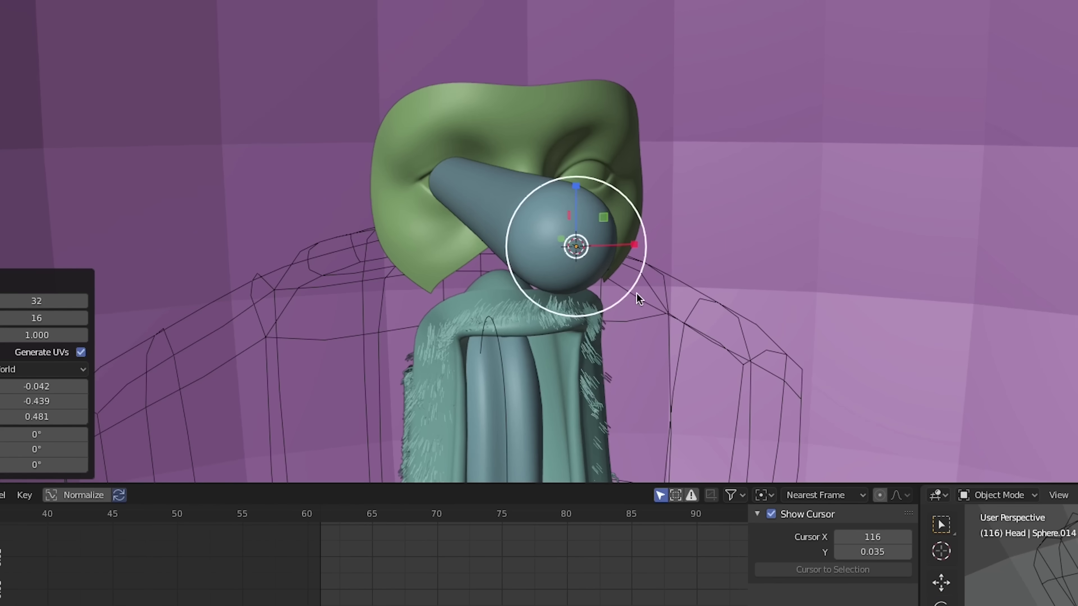
{"action": "key", "text": "s"}
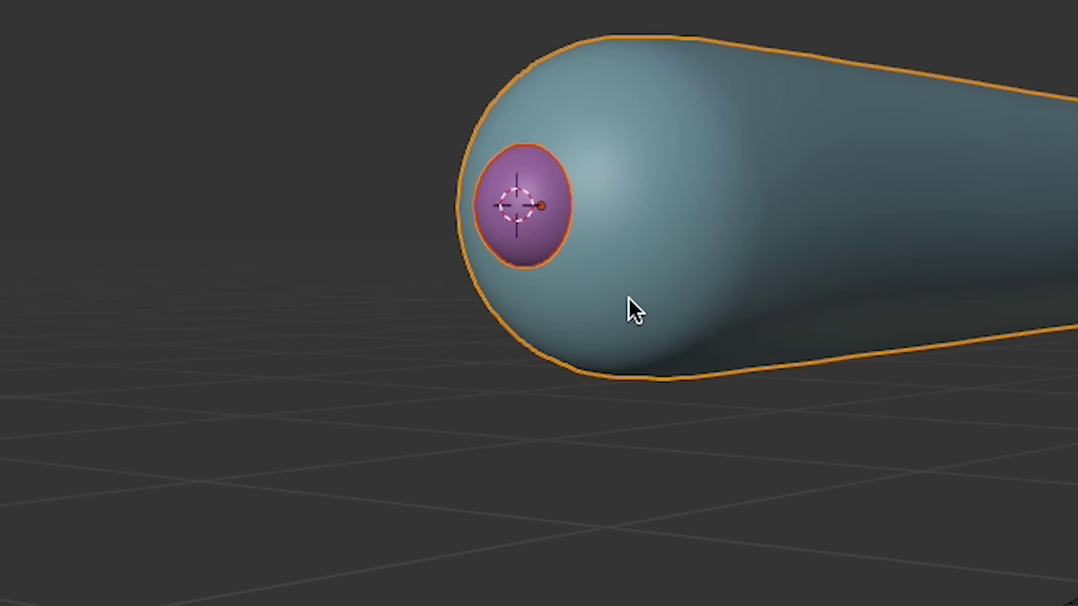
Parent the pupil to the stretched eyeball using Vertex (Triangle)
{"action": "key", "text": "ctrl+p"}
{"action": "key", "text": "Down"}
{"action": "key", "text": "Down"}
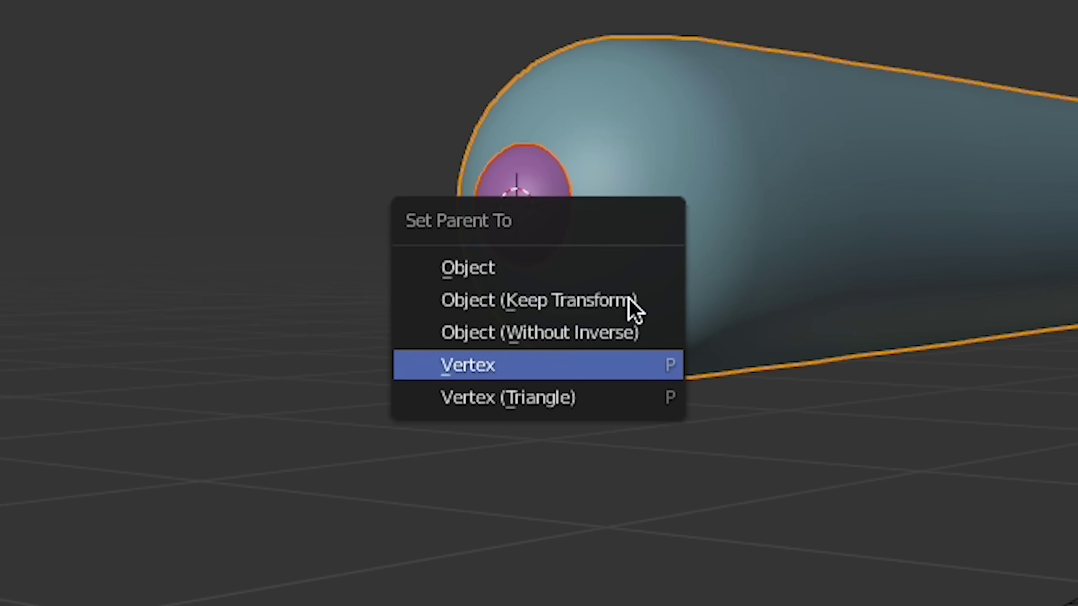
{"action": "key", "text": "Down"}
{"action": "key", "text": "Return"}
Shrink the face selection around the eyes of Head.001 by three steps and grow it back by three into a mask shape
{"action": "middle_click_drag", "start_coordinate": [650, 351], "coordinate": [528, 335]}
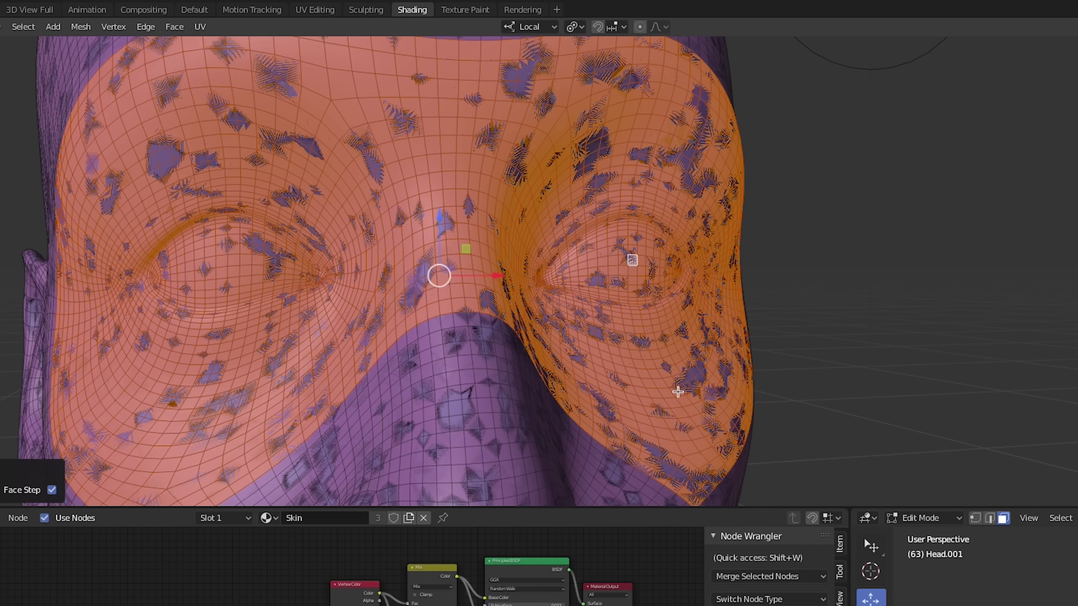
{"action": "key", "text": "ctrl+KP_Subtract"}
{"action": "key", "text": "ctrl+KP_Subtract"}
{"action": "key", "text": "ctrl+KP_Subtract"}
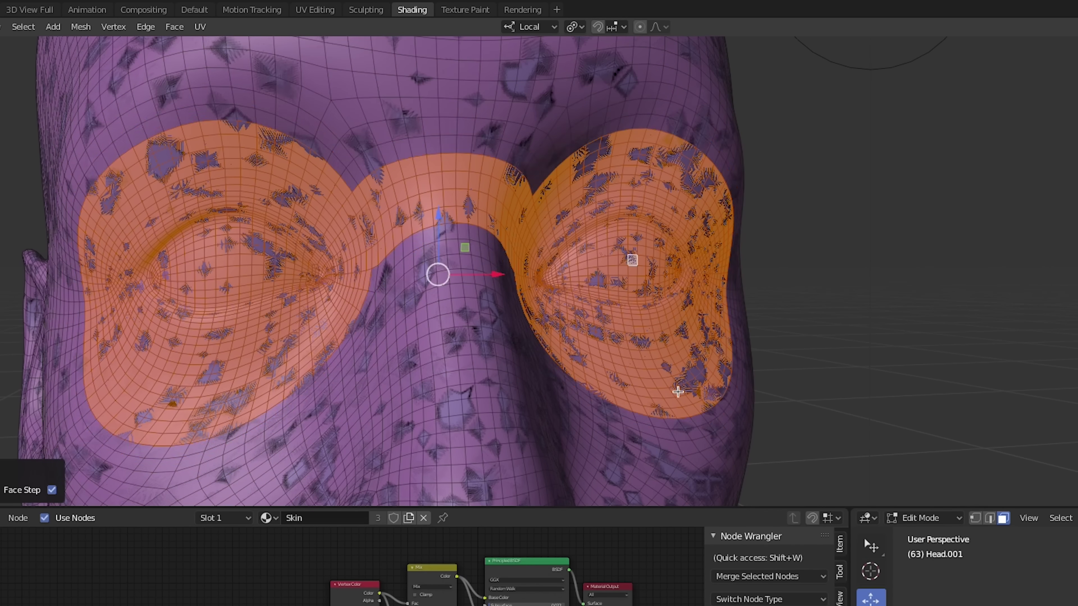
{"action": "key", "text": "ctrl+KP_Add"}
{"action": "key", "text": "ctrl+KP_Add"}
{"action": "key", "text": "ctrl+KP_Add"}
{"action": "scroll", "coordinate": [477, 354], "scroll_direction": "down", "scroll_amount": 5}
{"action": "scroll", "coordinate": [477, 342], "scroll_direction": "up", "scroll_amount": 2}
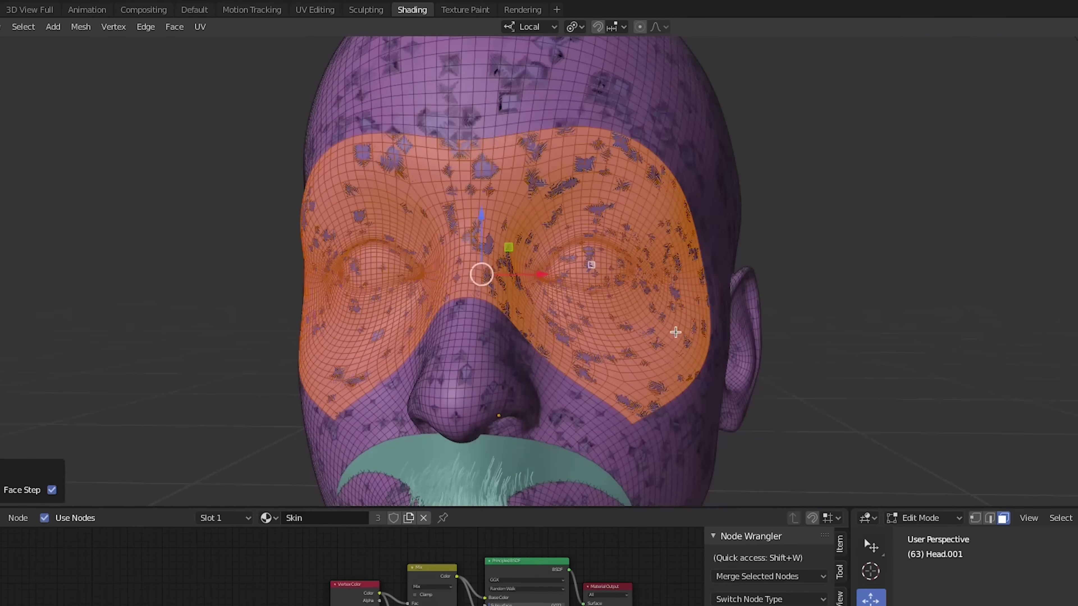
Finish mesh editing on the Head.001 eye mask and on the Hat stand-in geometry
{"action": "key", "text": "Tab"}
{"action": "middle_click_drag", "start_coordinate": [891, 323], "coordinate": [765, 385]}
{"action": "key", "text": "h"}
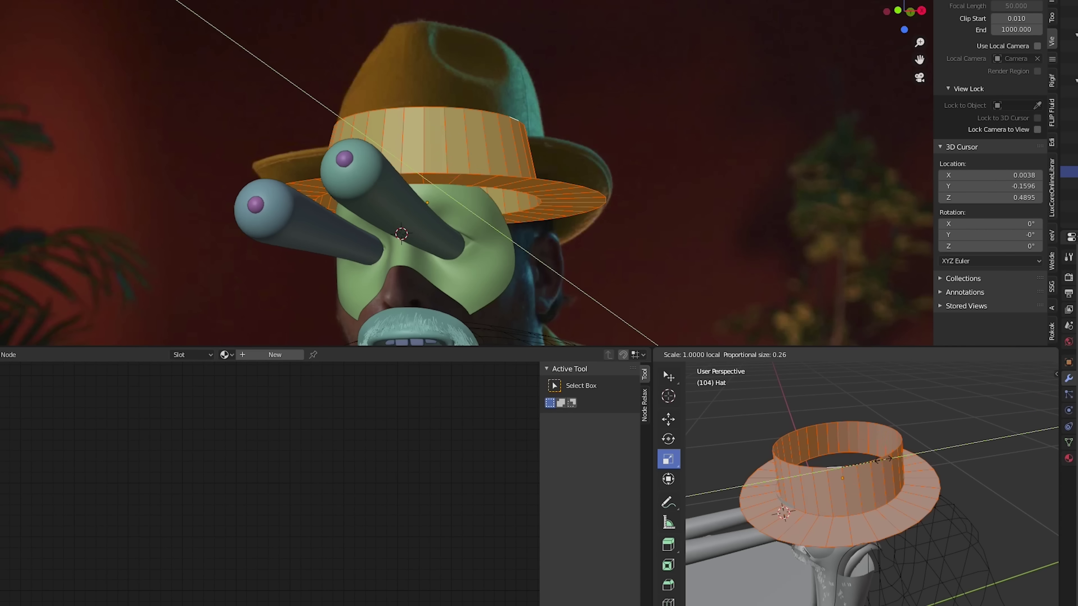
{"action": "key", "text": "Tab"}
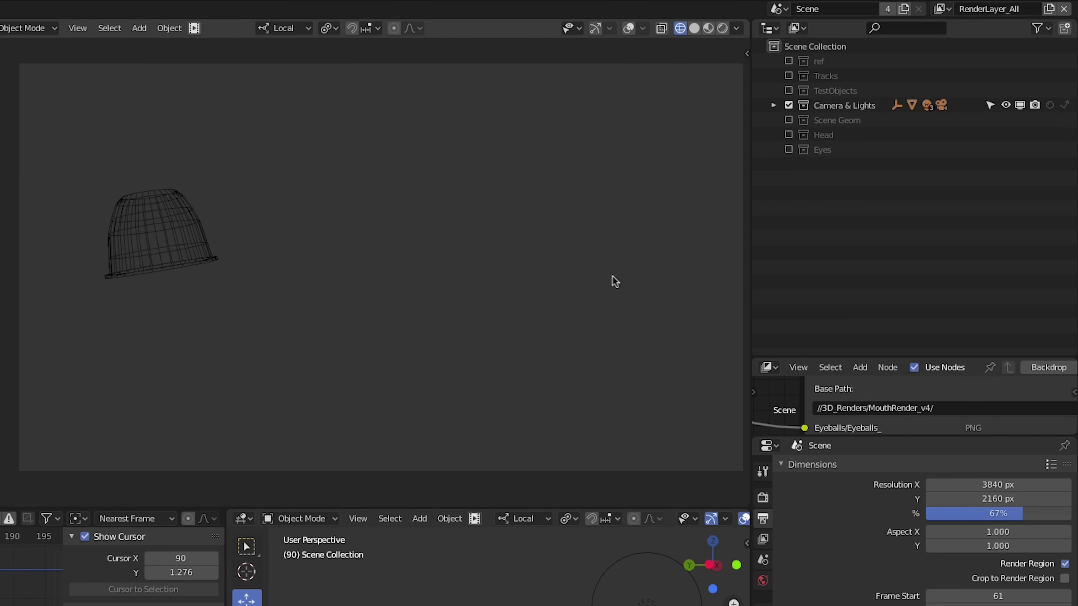
Include the Scene Geom, Head and Eyes collections in the RenderLayer_All view layer
{"action": "middle_click_drag", "start_coordinate": [615, 281], "coordinate": [611, 280], "text": "shift"}
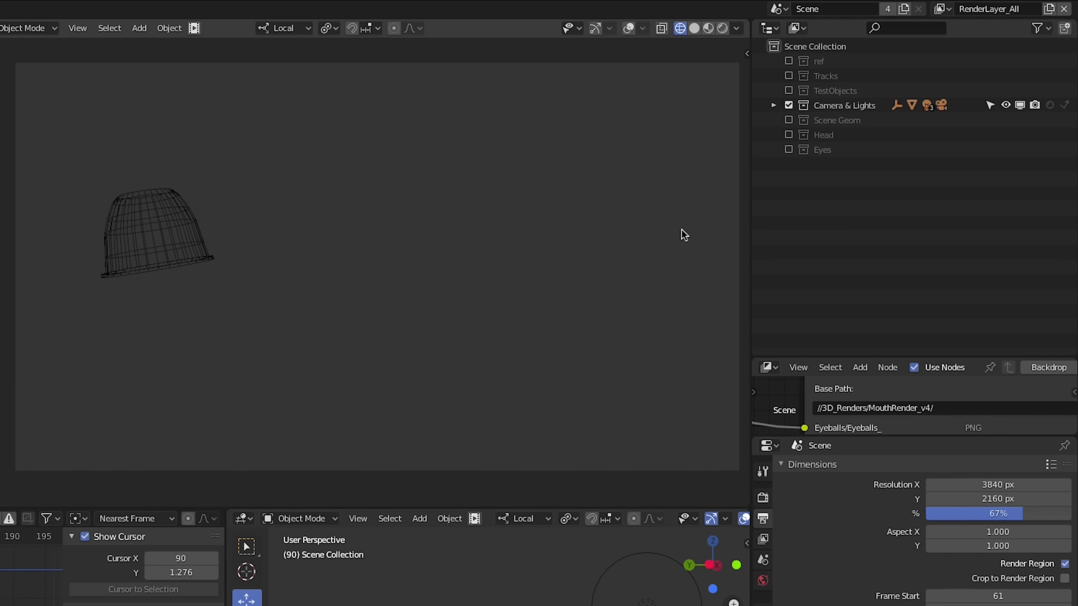
{"action": "left_click", "coordinate": [789, 120]}
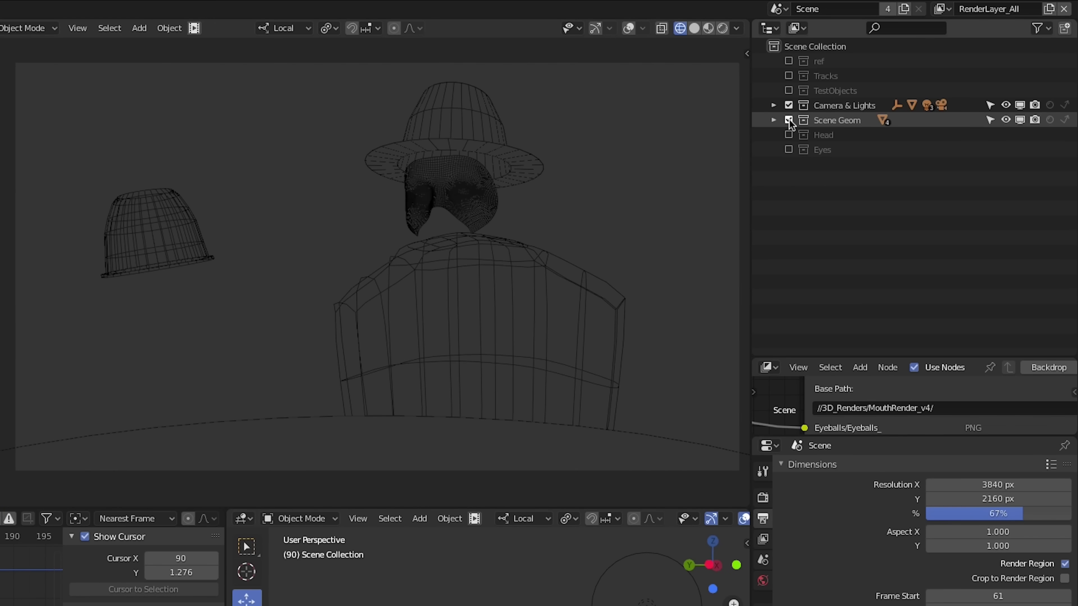
{"action": "left_click", "coordinate": [789, 135]}
{"action": "left_click", "coordinate": [790, 149]}
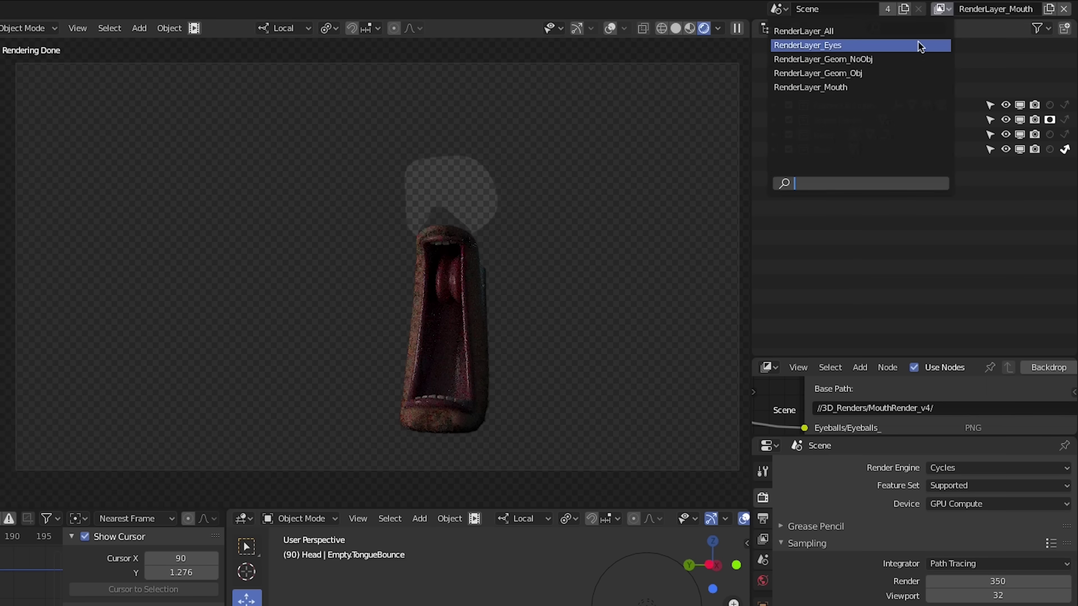
Examine the RenderLayer_Eyes, RenderLayer_Geom_NoObj, RenderLayer_Geom_Obj and RenderLayer_Mouth view layers one after another in the rendered view
{"action": "left_click", "coordinate": [917, 43]}
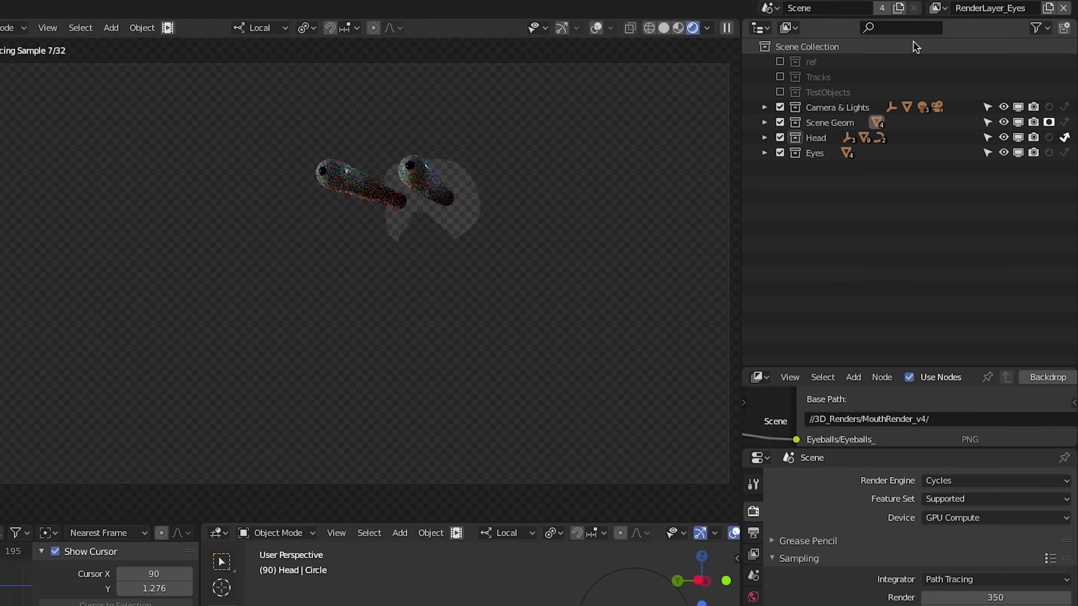
{"action": "left_click", "coordinate": [942, 8]}
{"action": "left_click", "coordinate": [740, 84]}
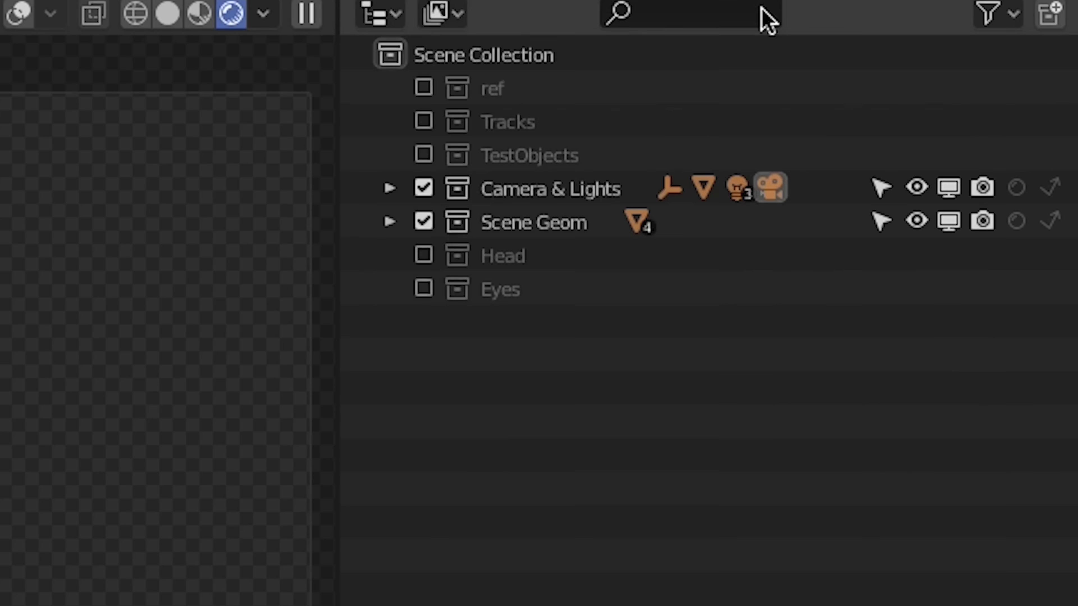
{"action": "left_click", "coordinate": [763, 19]}
{"action": "left_click", "coordinate": [732, 117]}
{"action": "left_click", "coordinate": [902, 12]}
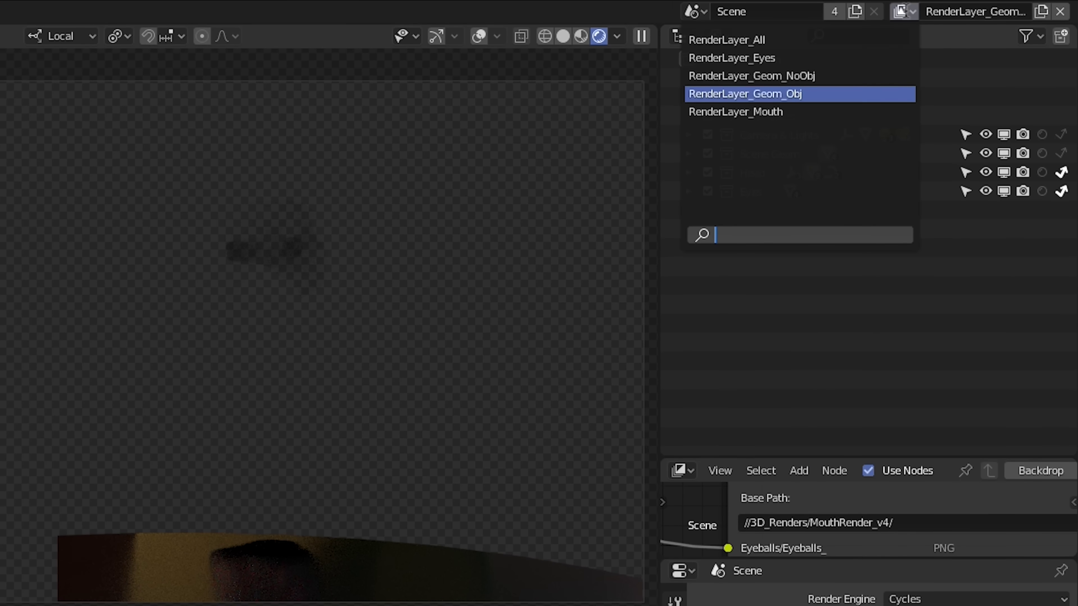
{"action": "left_click", "coordinate": [868, 109]}
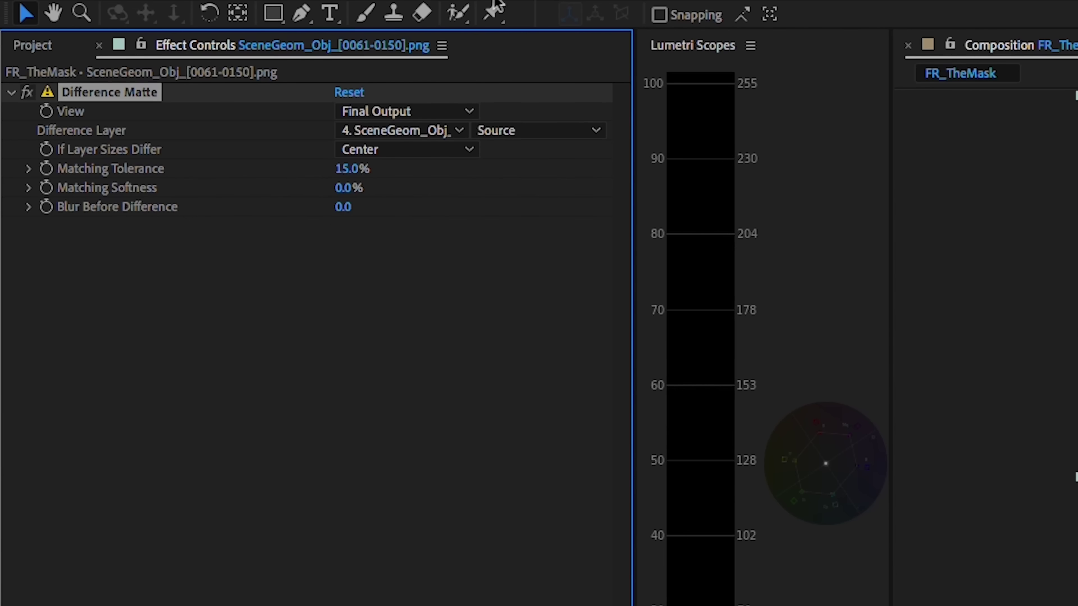
Switch to After Effects and choose a different comparison layer for the Difference Matte on SceneGeom_Obj_[0061-0150].png
{"action": "left_click", "coordinate": [399, 131]}
{"action": "left_click", "coordinate": [458, 229]}
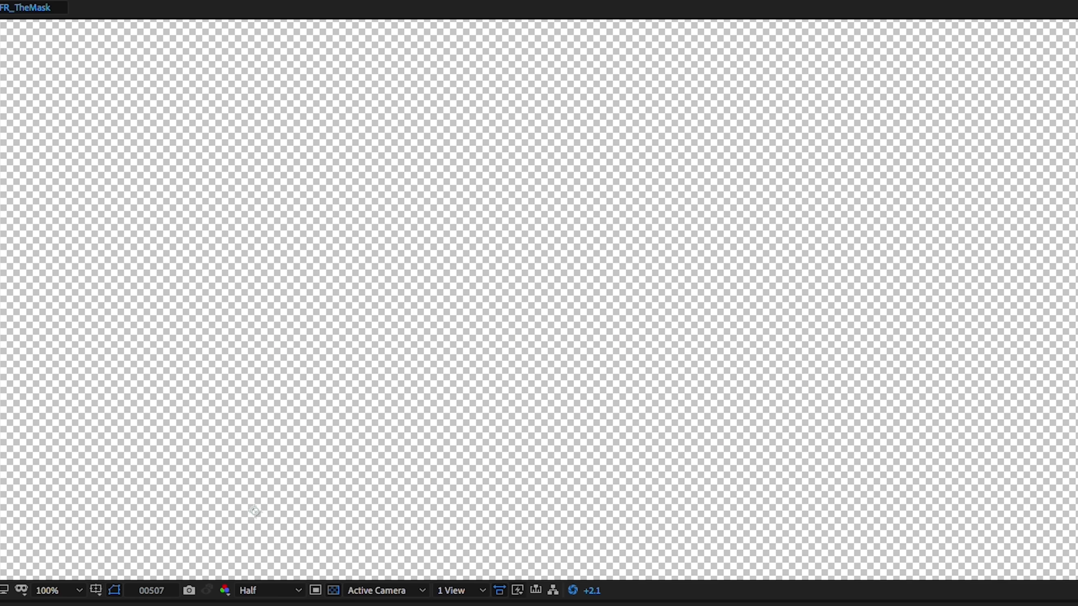
{"action": "scroll", "coordinate": [255, 512], "scroll_direction": "down", "scroll_amount": 4}
{"action": "scroll", "coordinate": [648, 171], "scroll_direction": "up", "scroll_amount": 4}
{"action": "key", "text": "ctrl+space"}
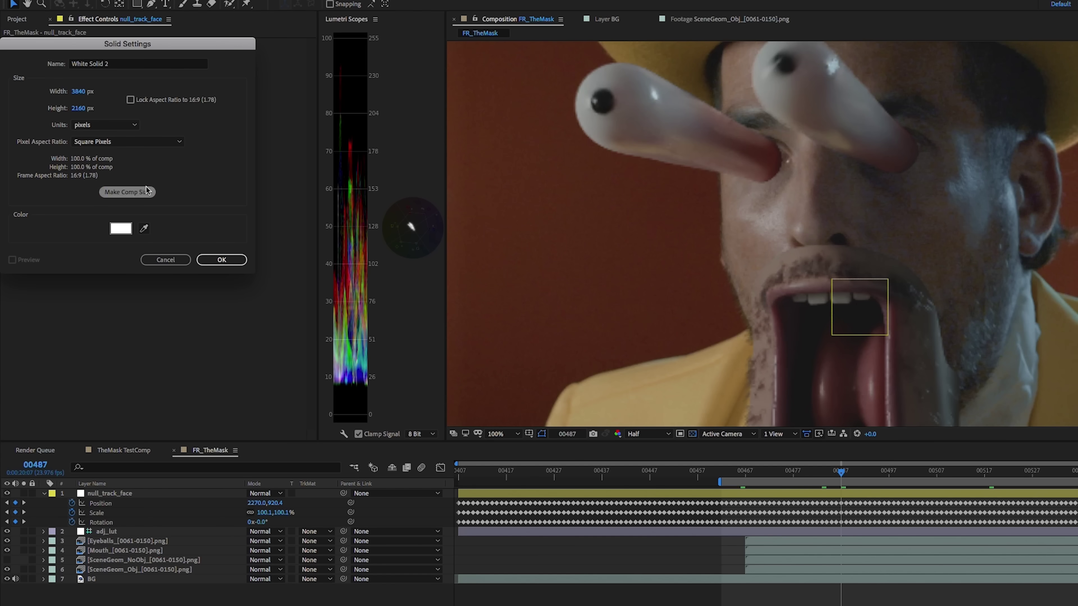
Create a 3840 by 2160 px white solid parented to null_track_face, place it directly above the Mouth layer and name it roto_mouth_top
{"action": "left_click", "coordinate": [219, 260]}
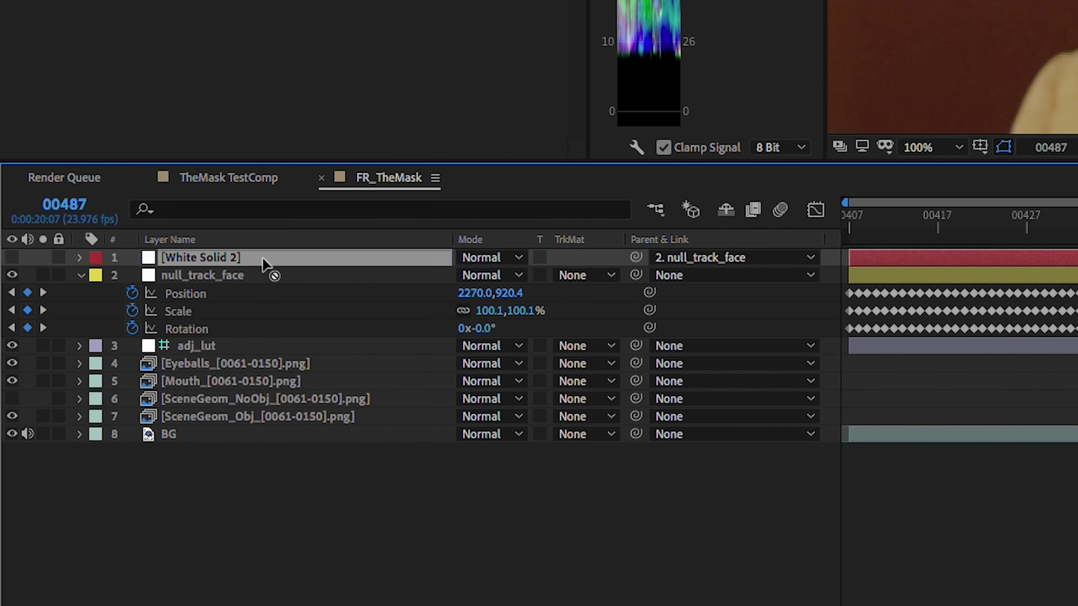
{"action": "left_click_drag", "start_coordinate": [263, 264], "coordinate": [281, 370]}
{"action": "key", "text": "Return"}
{"action": "type", "text": "roto_mouth"}
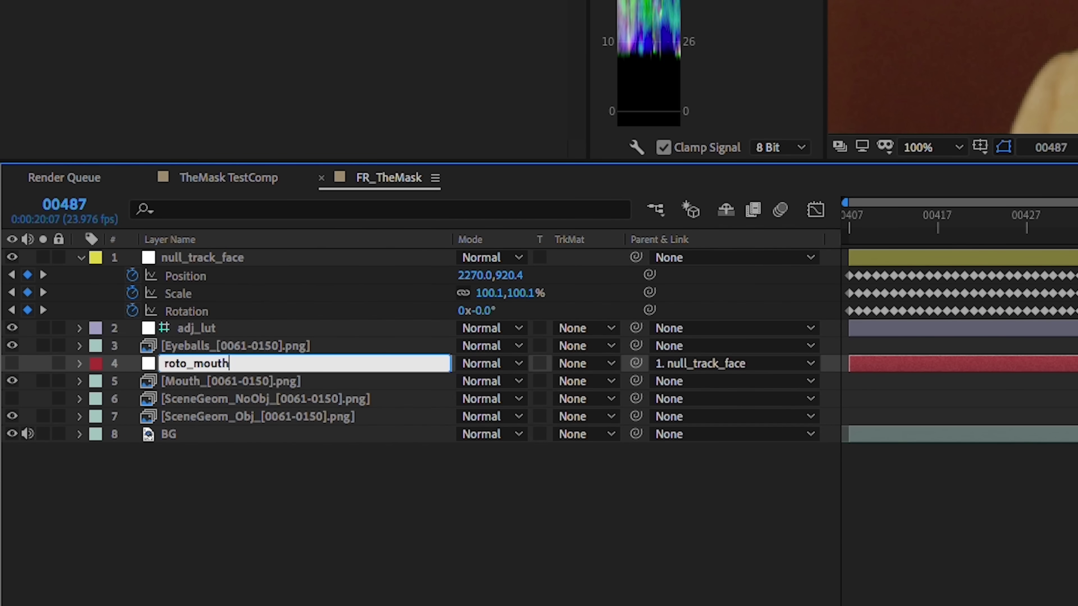
{"action": "type", "text": "_top"}
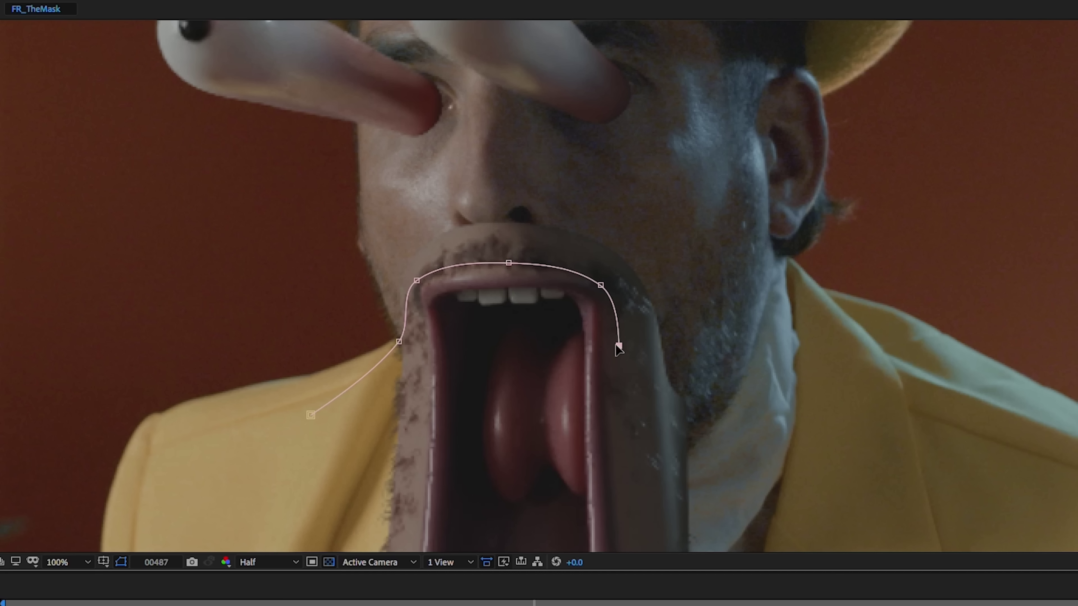
Draw a curved mask on roto_mouth_top along the upper lip, down the mouth's sides and across the face, refining its lower points
{"action": "left_click", "coordinate": [653, 403]}
{"action": "left_click", "coordinate": [790, 438]}
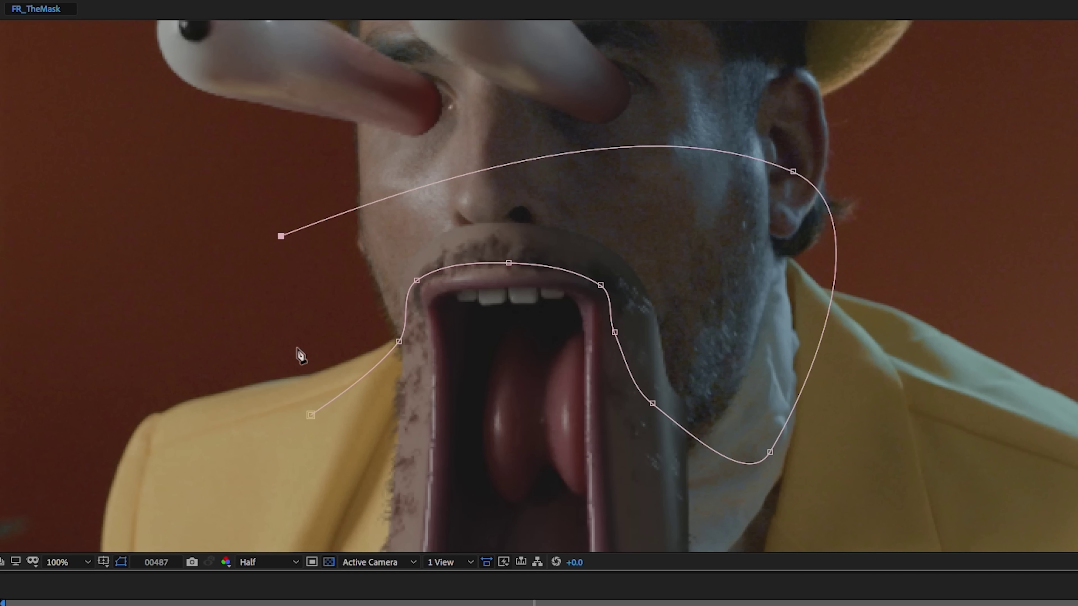
{"action": "left_click", "coordinate": [770, 453]}
{"action": "left_click_drag", "start_coordinate": [652, 403], "coordinate": [628, 428]}
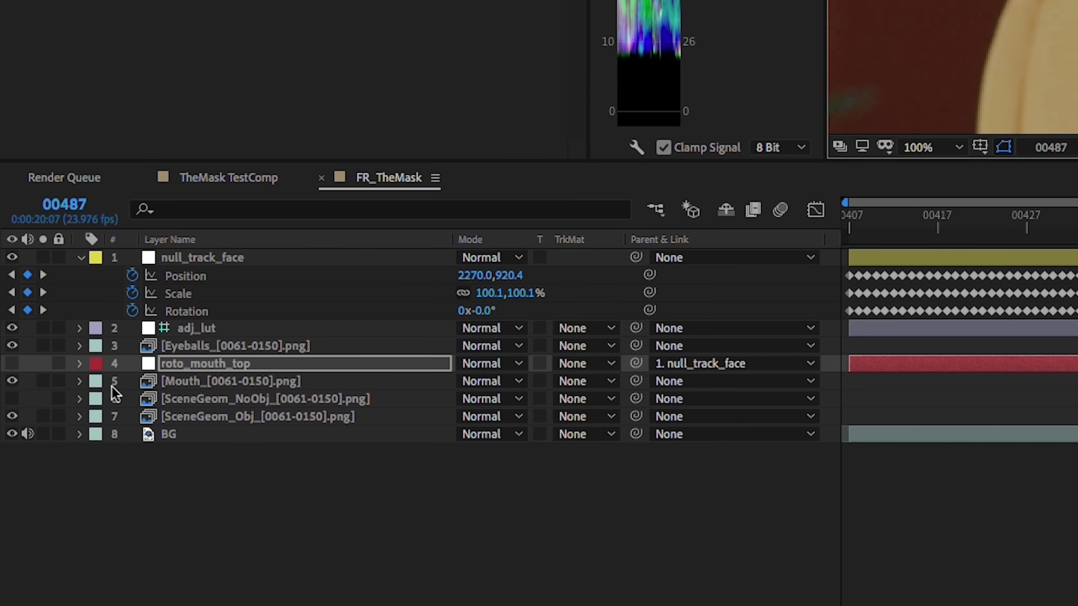
Set the Mouth layer's track matte to Alpha Inverted, using roto_mouth_top above it
{"action": "left_click", "coordinate": [570, 380]}
{"action": "left_click", "coordinate": [602, 467]}
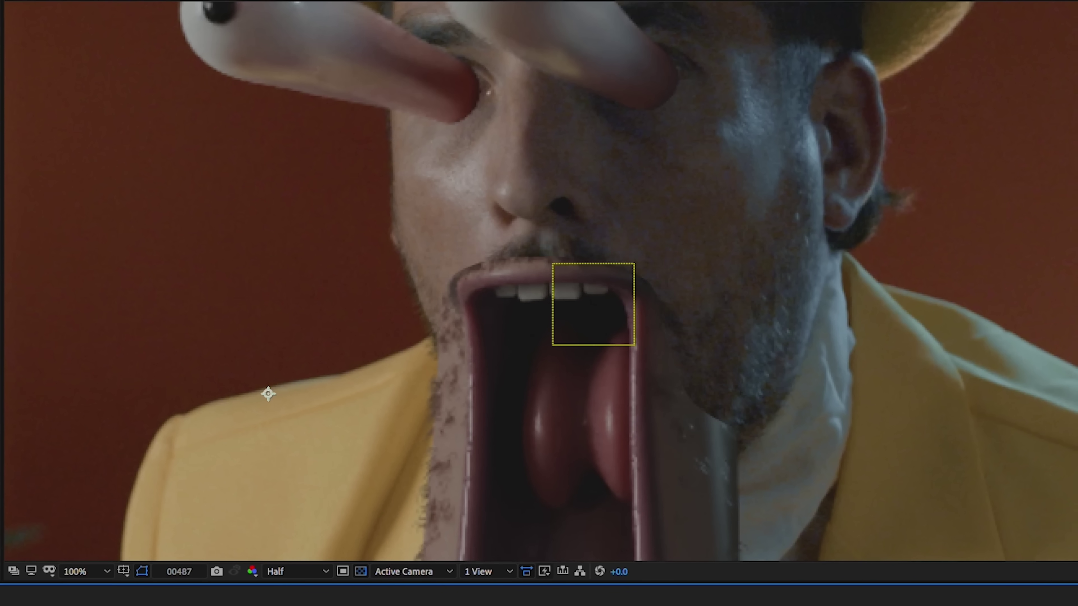
{"action": "key", "text": "ctrl+Down"}
{"action": "key", "text": "period"}
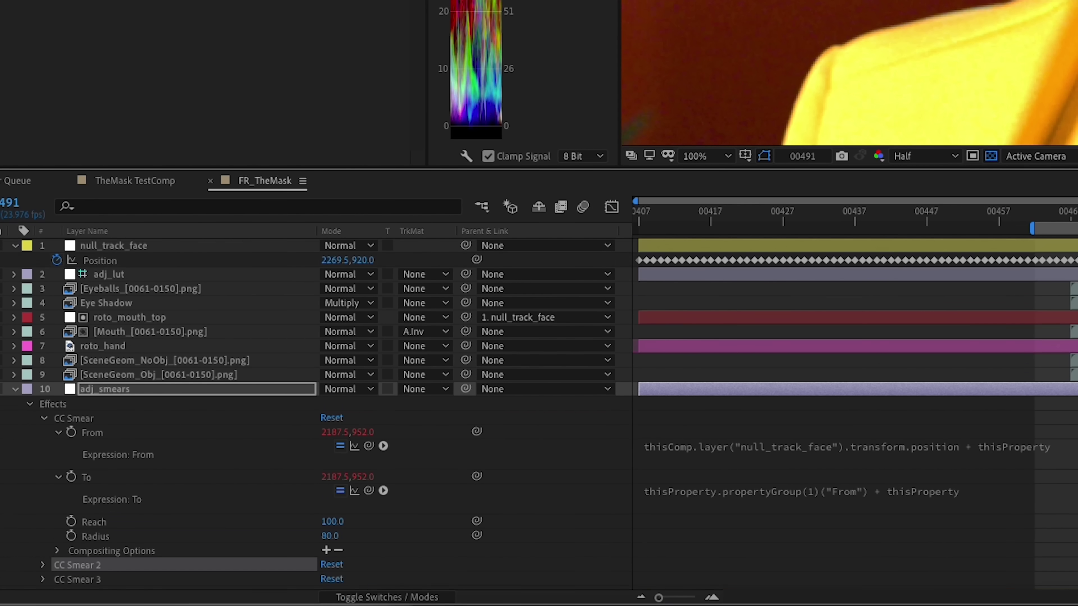
Review the CC Smear effects on adj_smears and play back the composited mouth and tongue shot
{"action": "scroll", "coordinate": [314, 382], "scroll_direction": "down", "scroll_amount": 2}
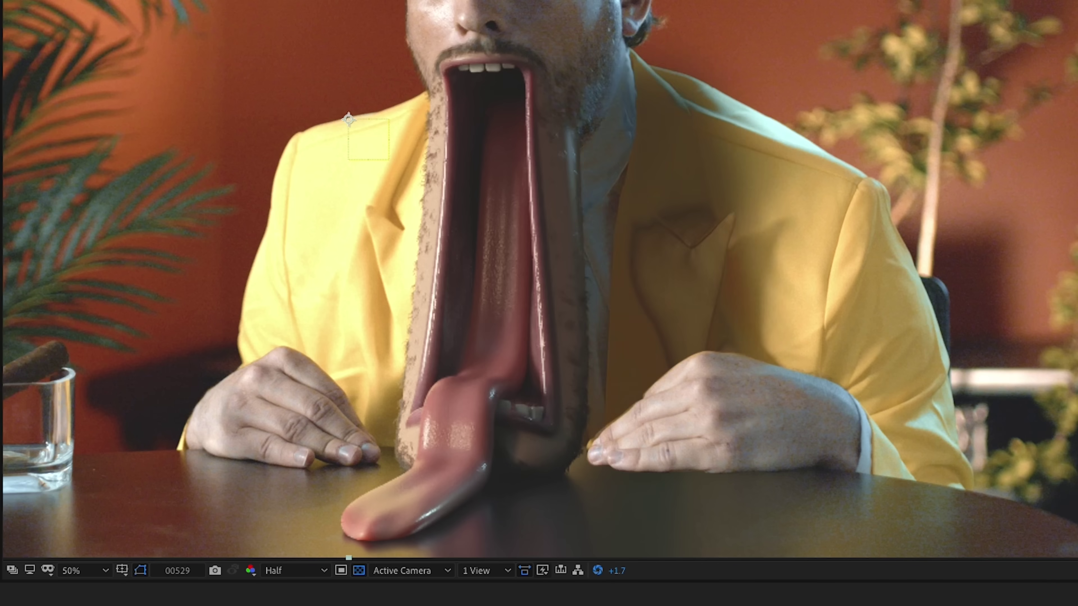
{"action": "key", "text": "space"}
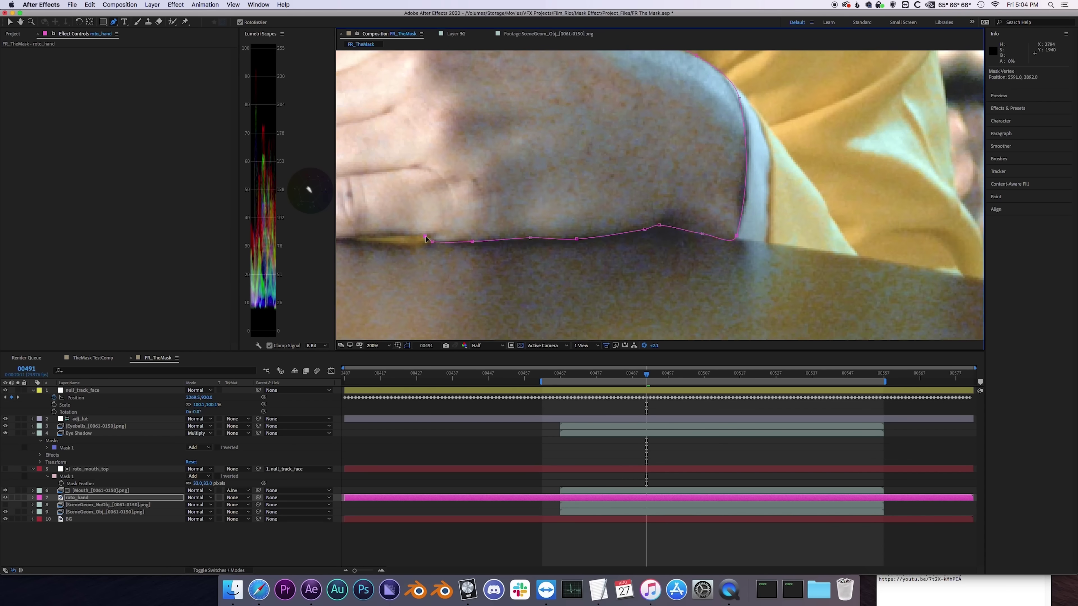
Place two effect points on the hand, one at its contact edge with the table and one just above it
{"action": "scroll", "coordinate": [426, 239], "scroll_direction": "down", "scroll_amount": 2}
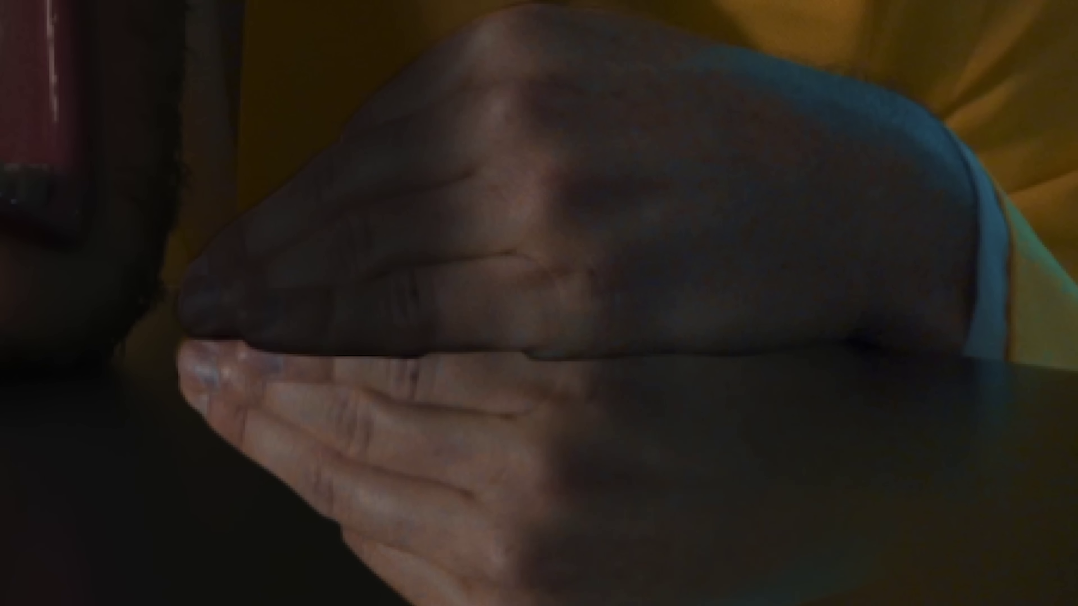
{"action": "left_click", "coordinate": [555, 355]}
{"action": "left_click", "coordinate": [567, 317]}
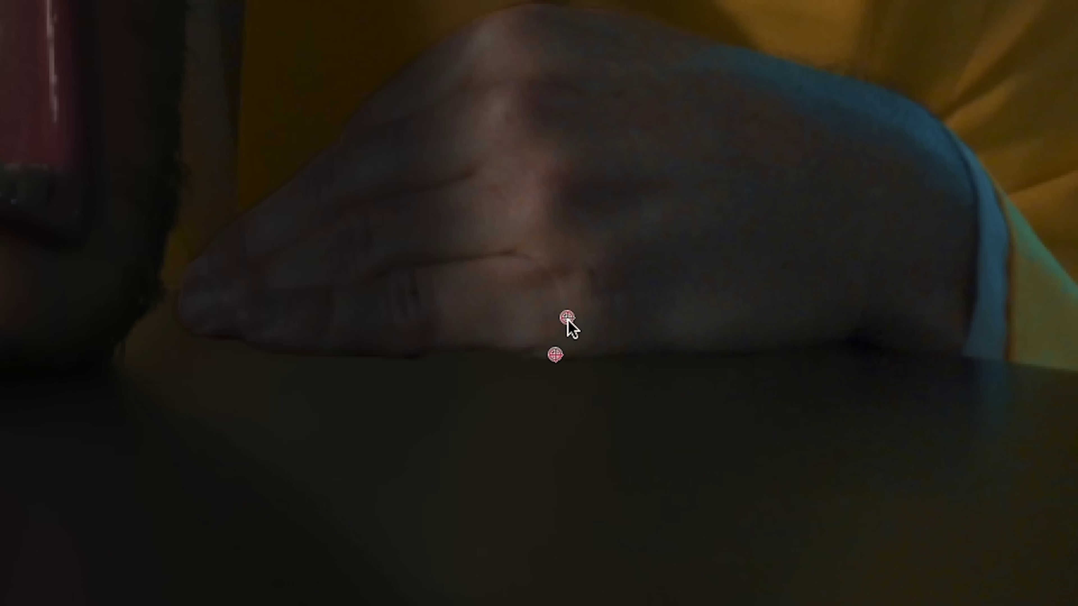